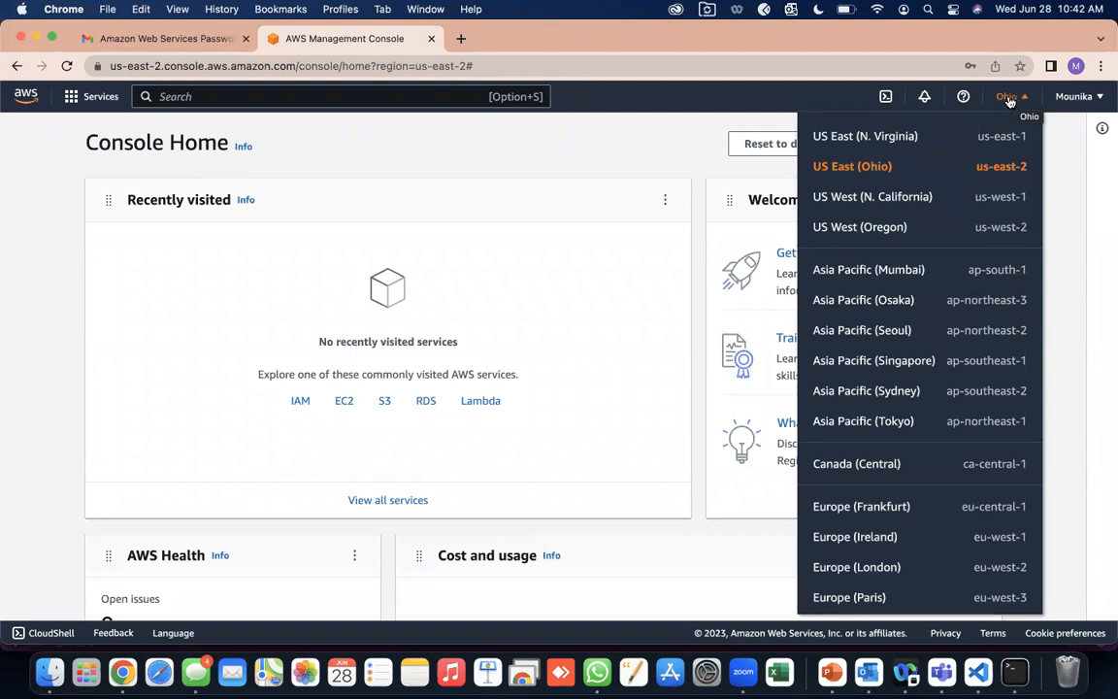
Switch the console region to Asia Pacific (Mumbai) and from there to US East (N. Virginia).
left_click(868, 271)
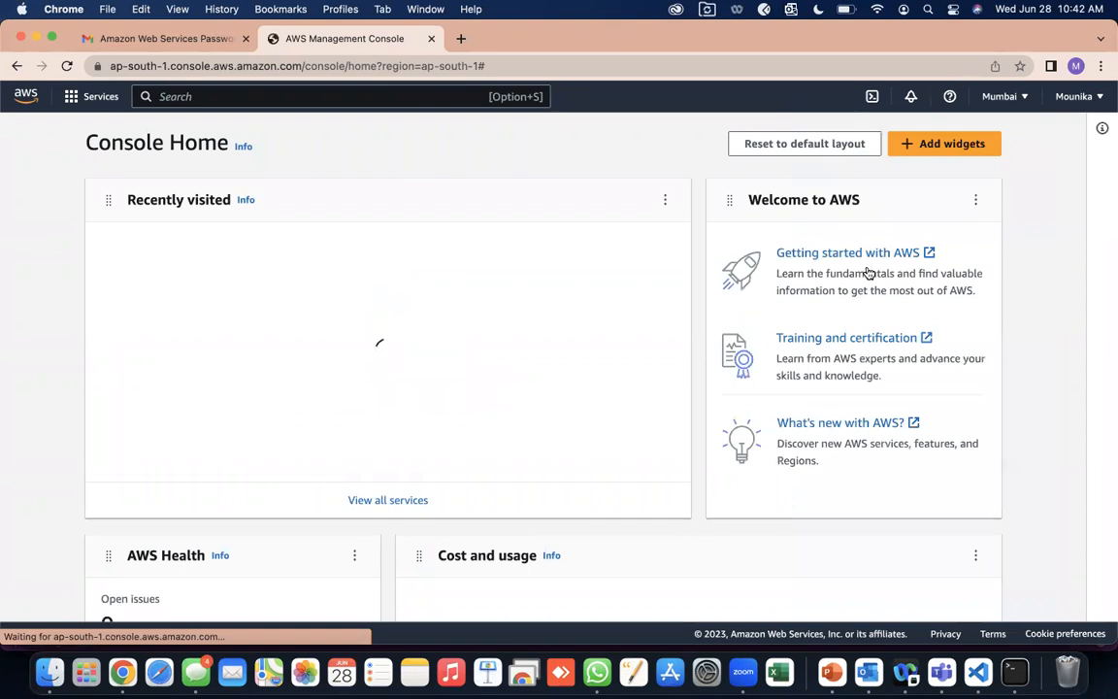
left_click(1019, 97)
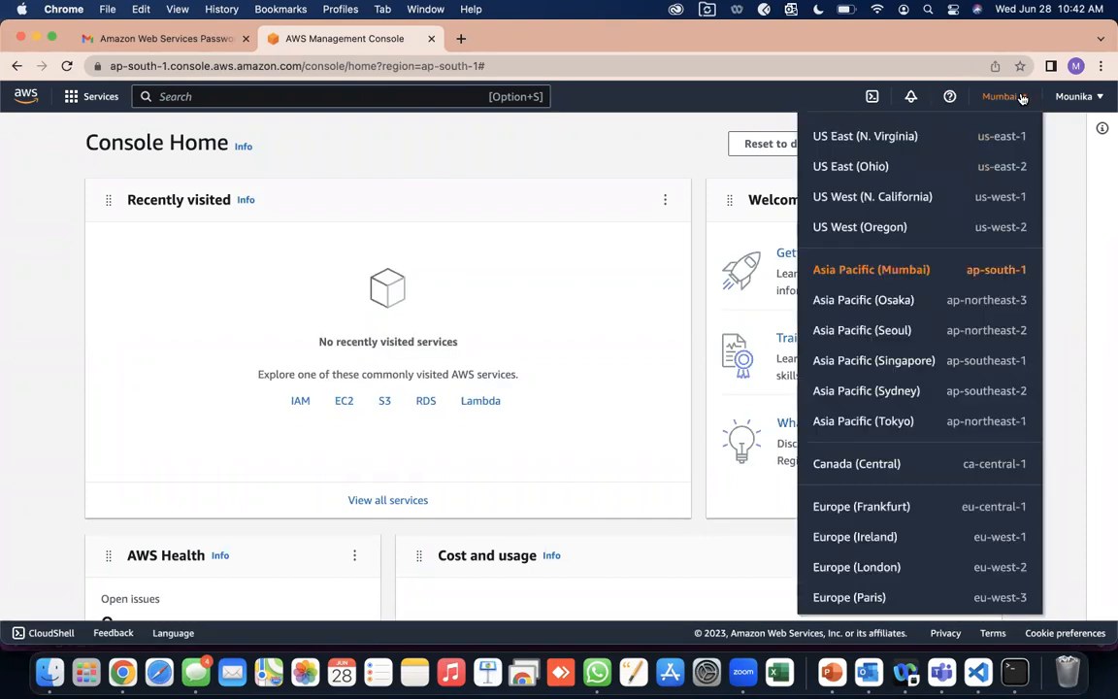
left_click(841, 141)
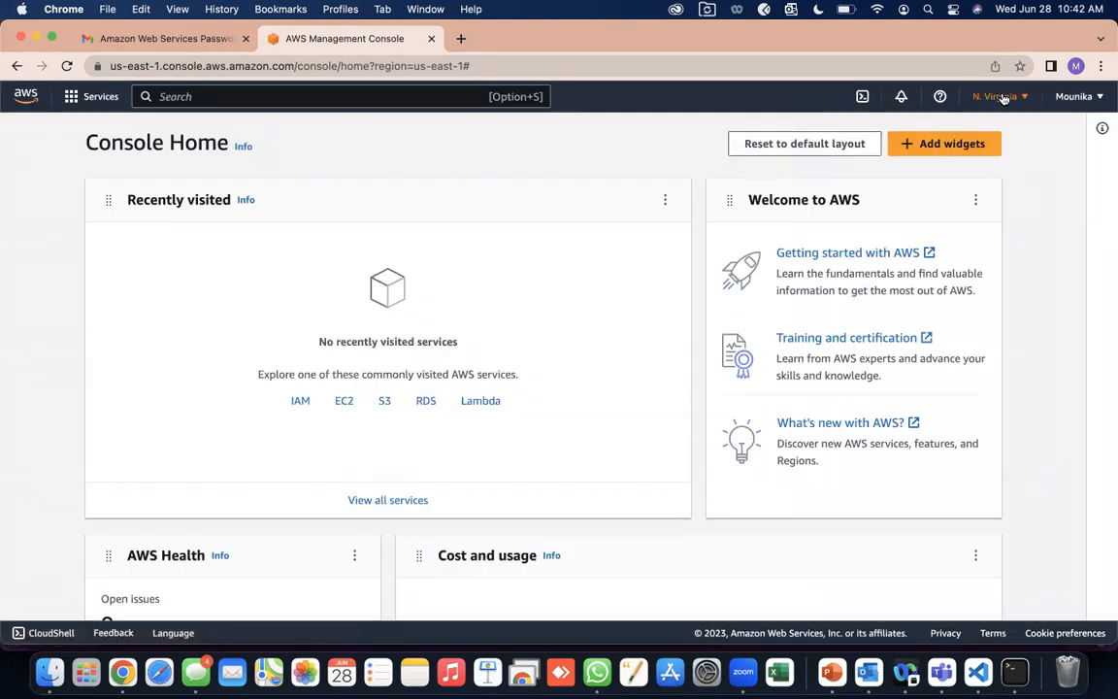
Switch the console region to US West (N. California) and open the launch form for a new EC2 instance.
left_click(1000, 97)
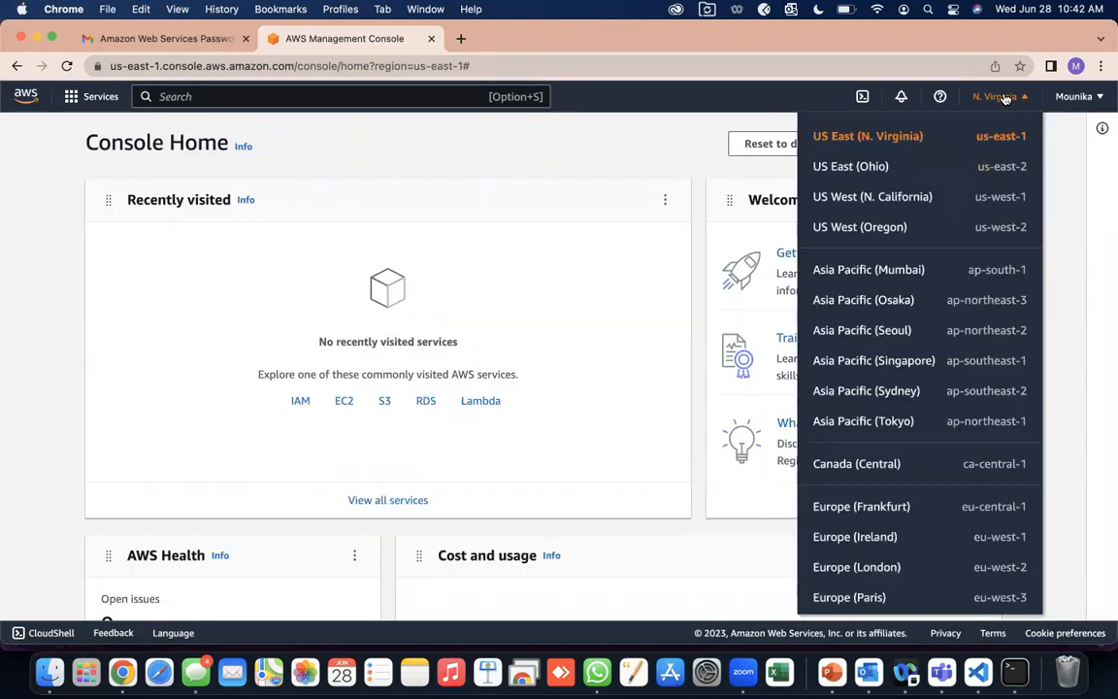
left_click(864, 198)
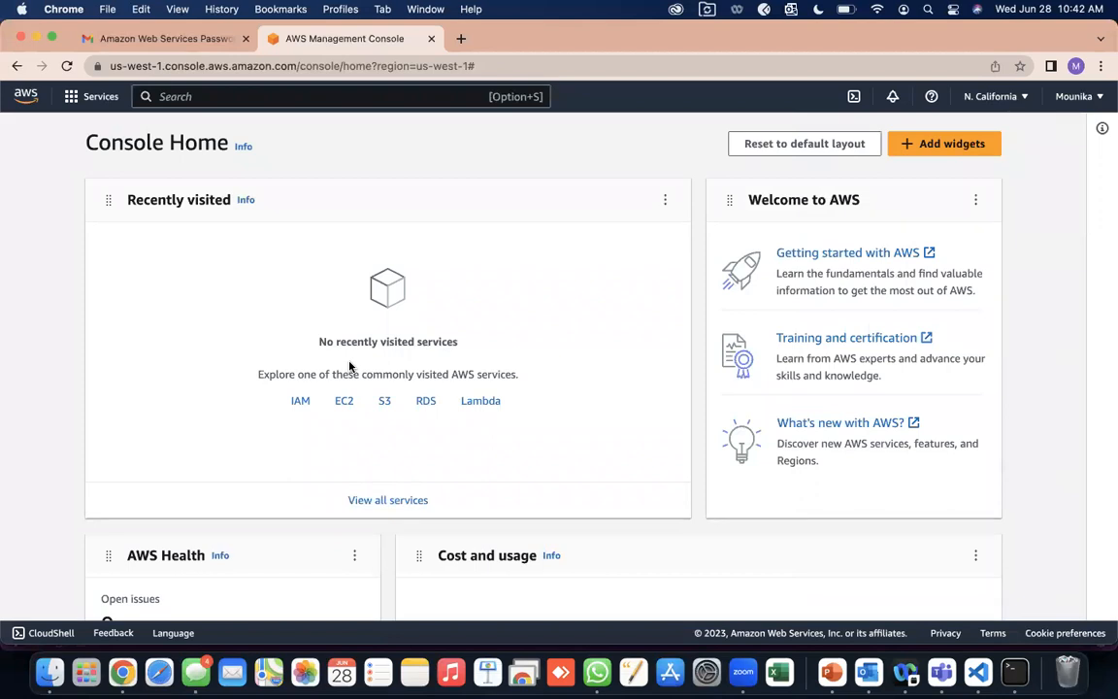
left_click(345, 405)
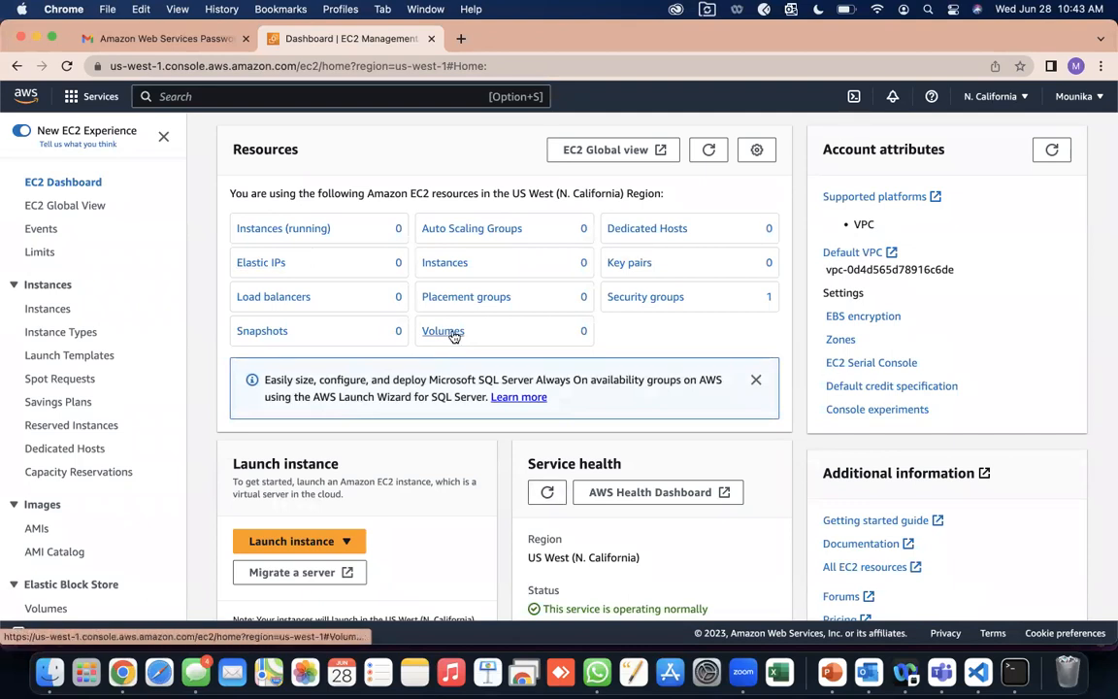
left_click(42, 310)
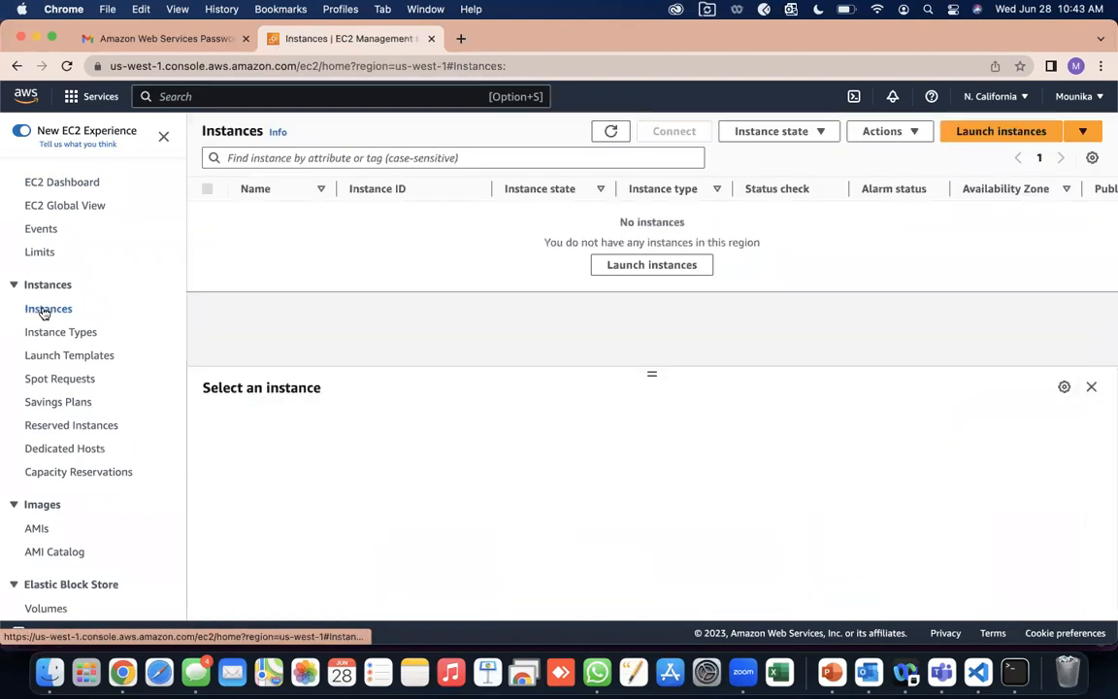
left_click(627, 272)
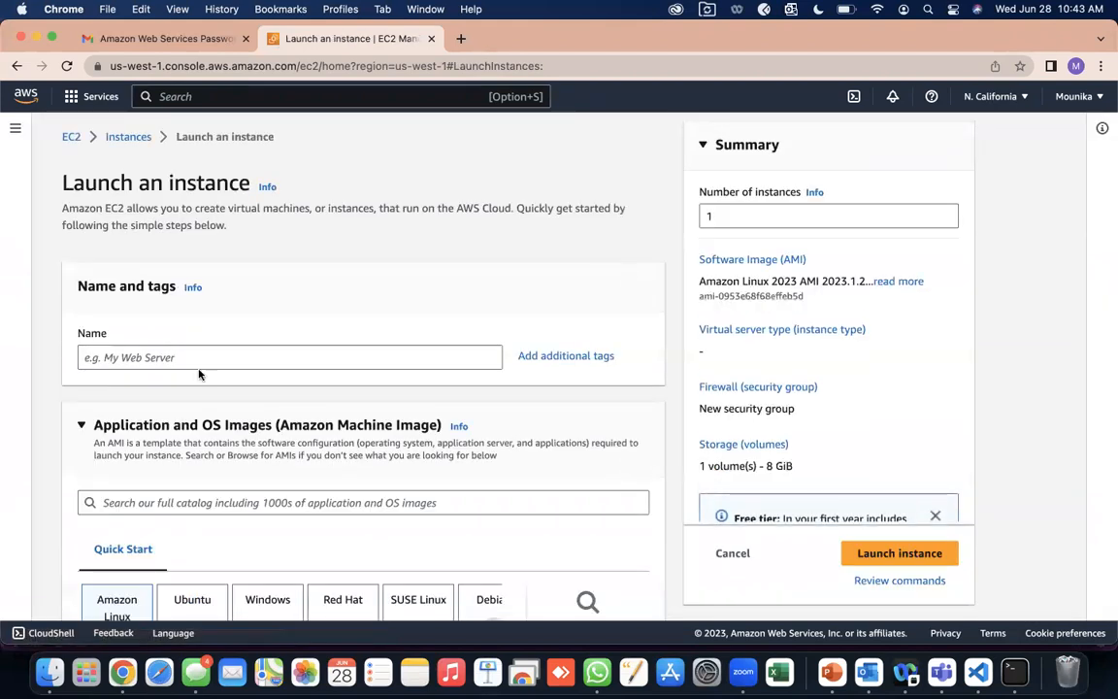
Name the instance Terraform and choose Ubuntu as its operating system image.
left_click(173, 348)
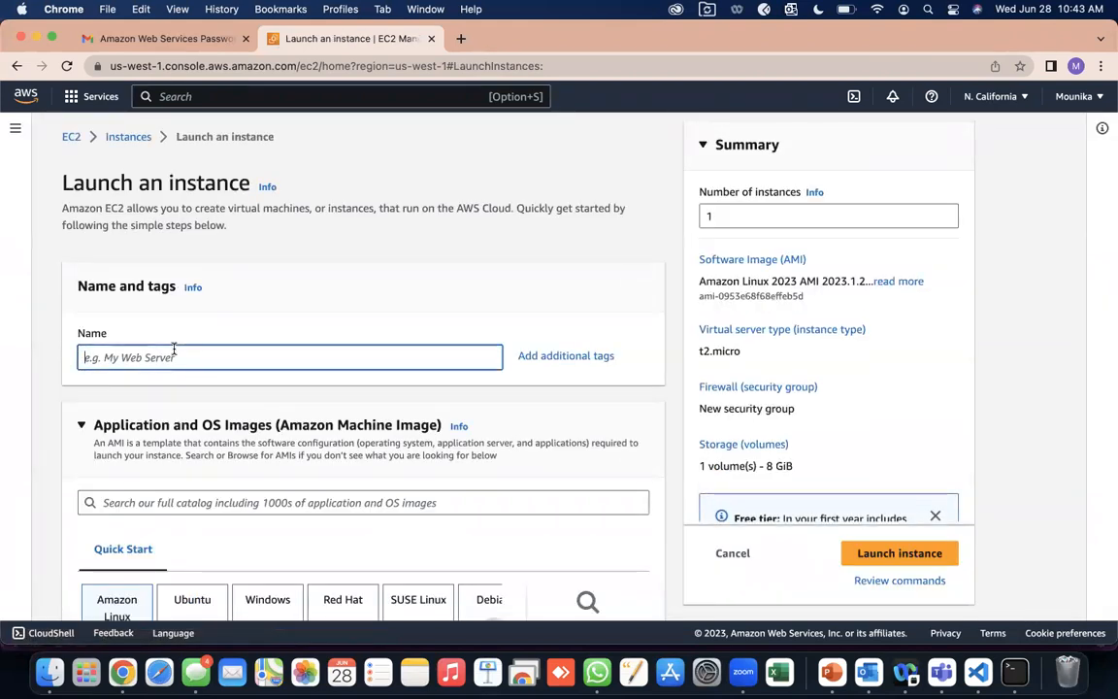
type("Terraform")
scroll(174, 347, "down", 5)
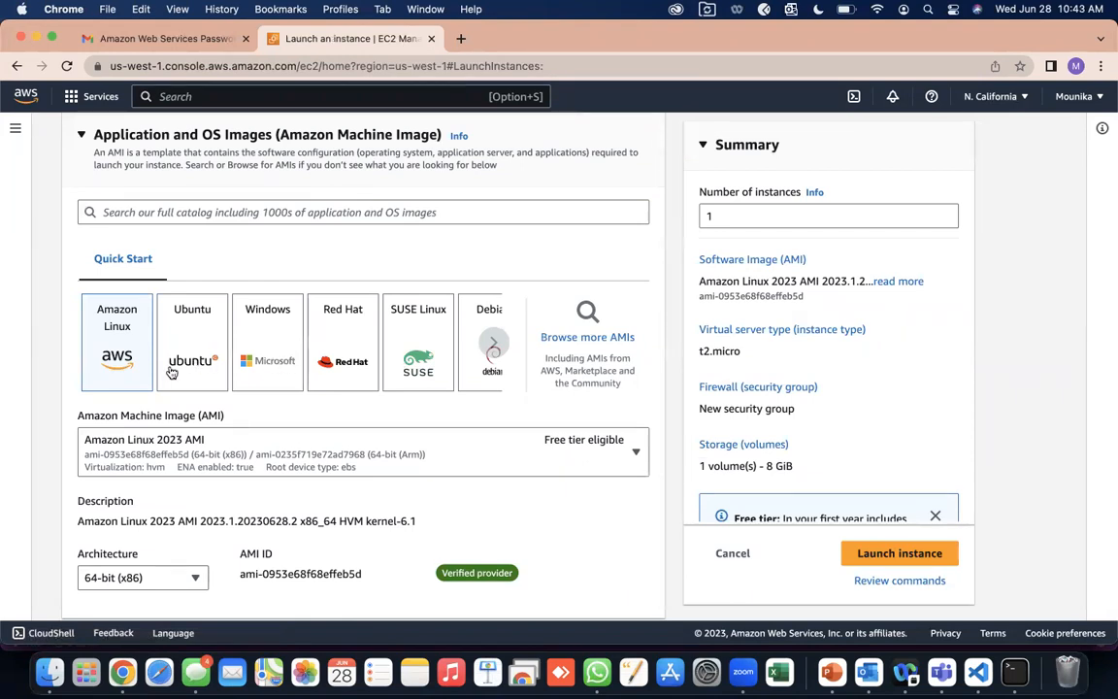
left_click(205, 350)
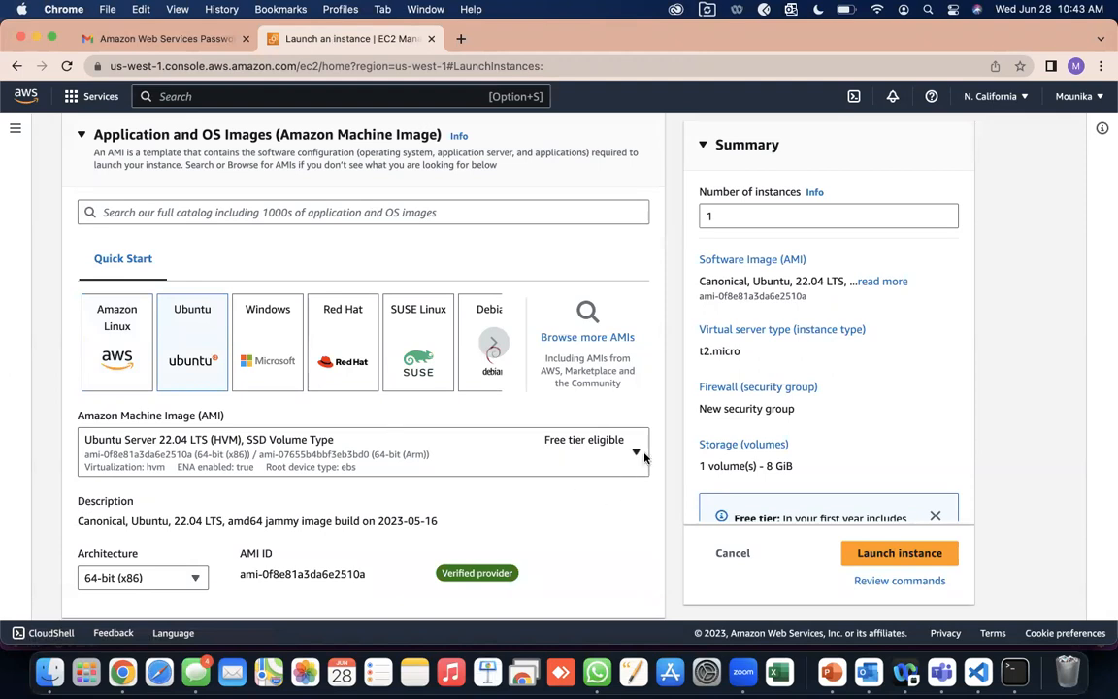
Choose the free-tier t2.micro instance type for the Ubuntu instance.
scroll(578, 484, "down", 4)
scroll(578, 484, "down", 3)
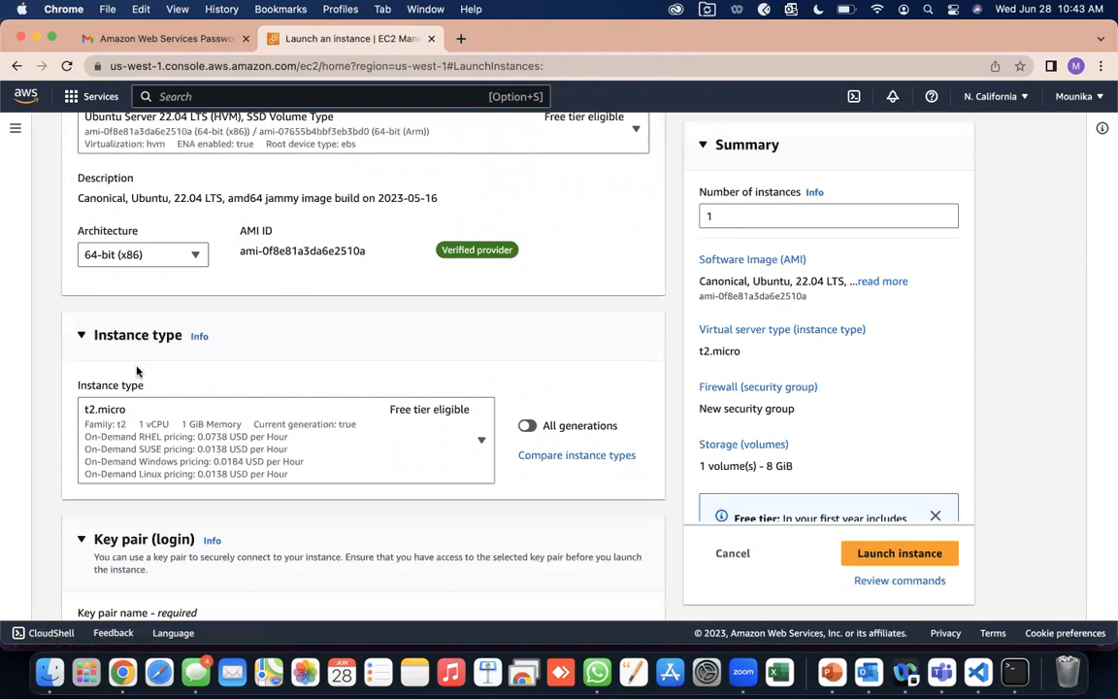
left_click(483, 444)
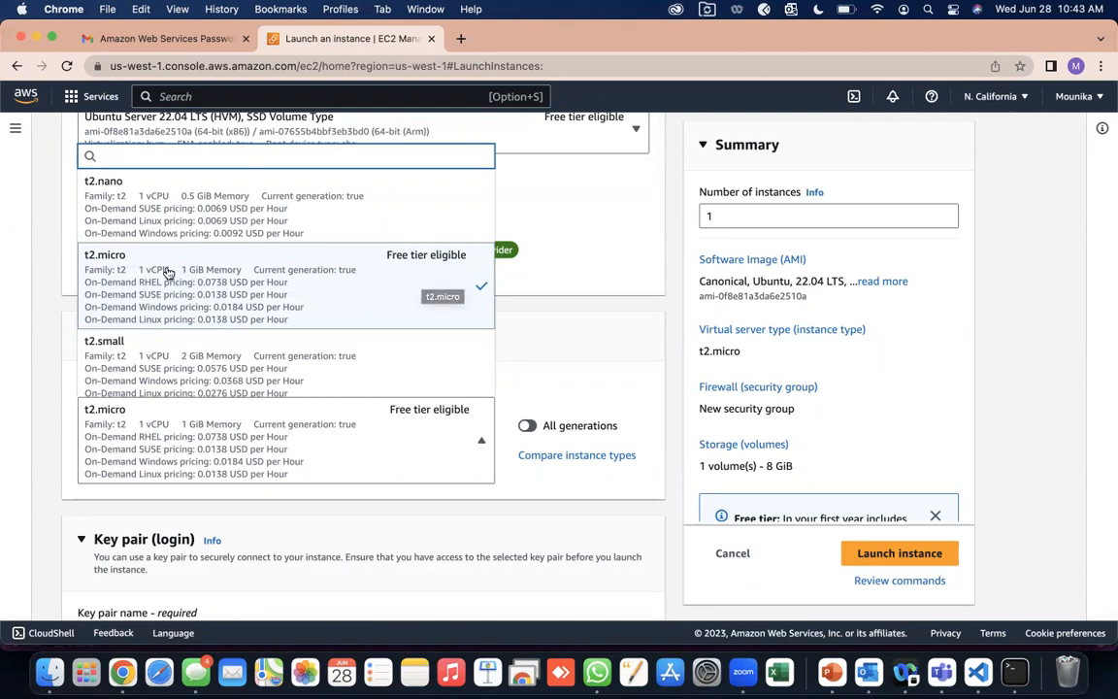
left_click(204, 290)
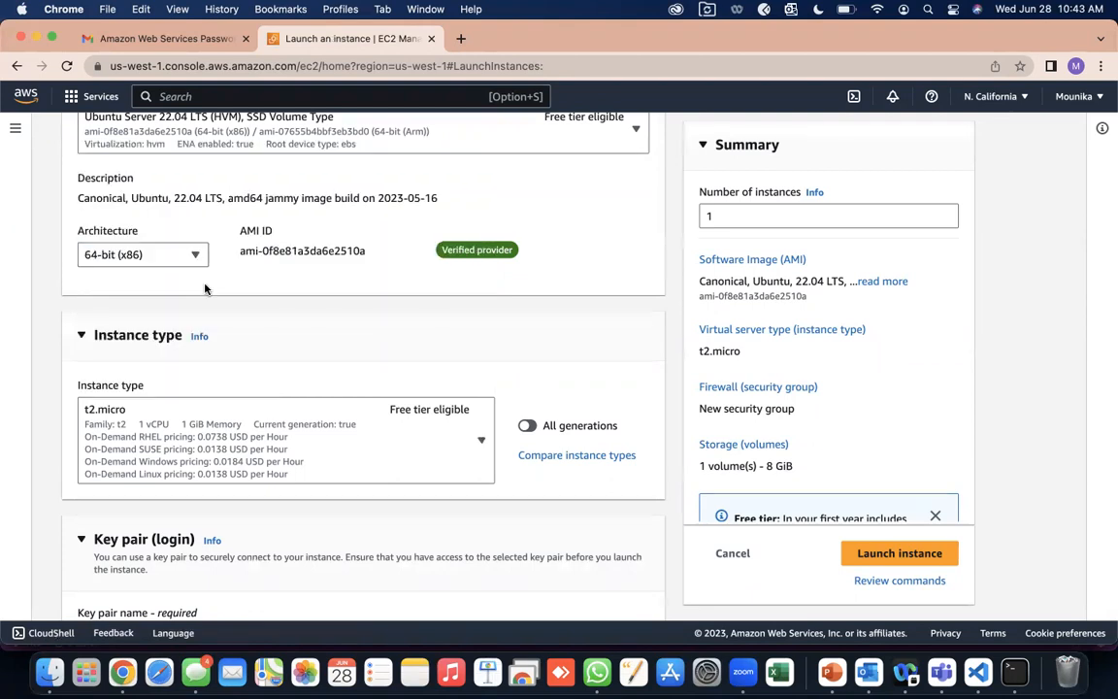
Create a new RSA key pair named ec2 in .pem format for logging in to the instance.
scroll(347, 324, "down", 5)
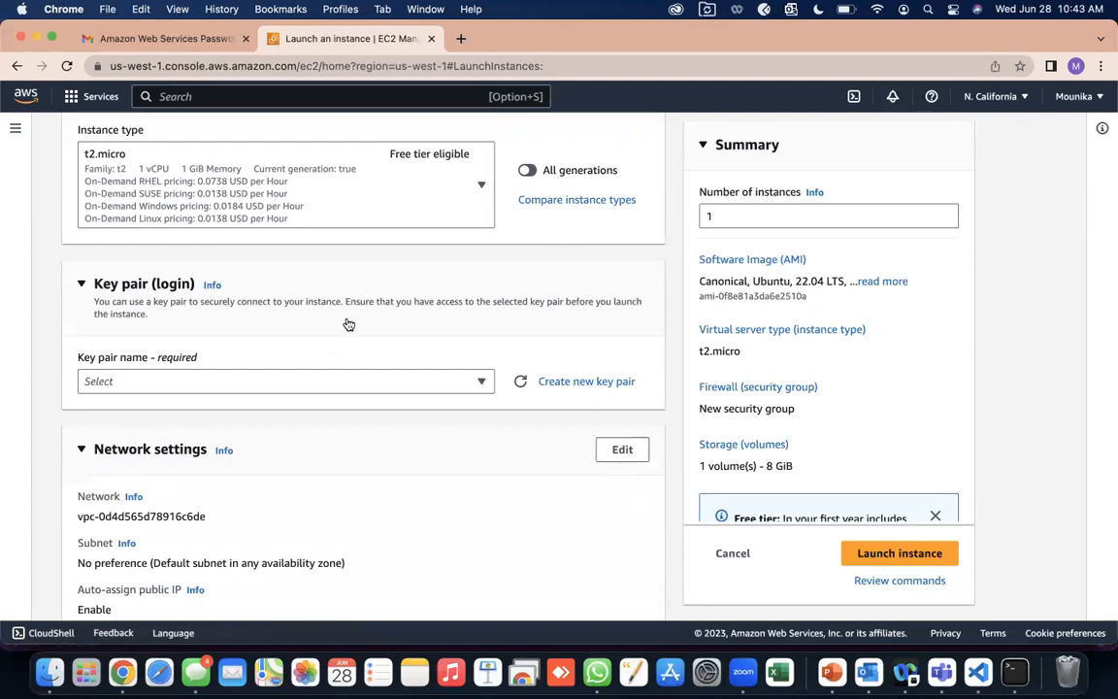
scroll(347, 323, "down", 2)
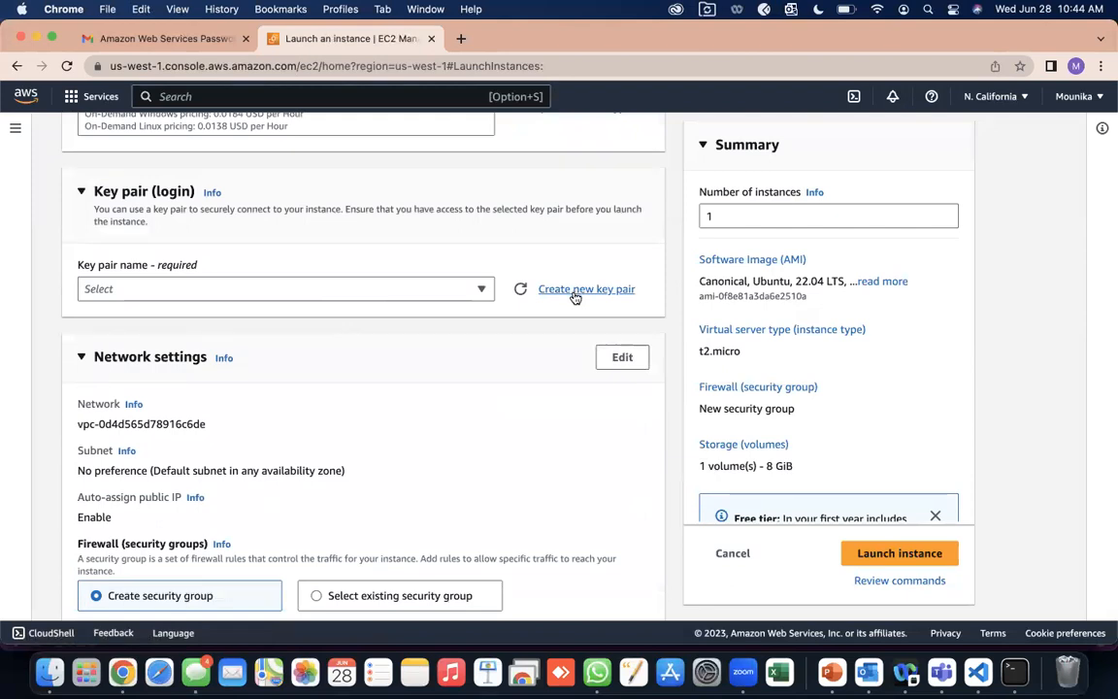
left_click(519, 288)
left_click(566, 291)
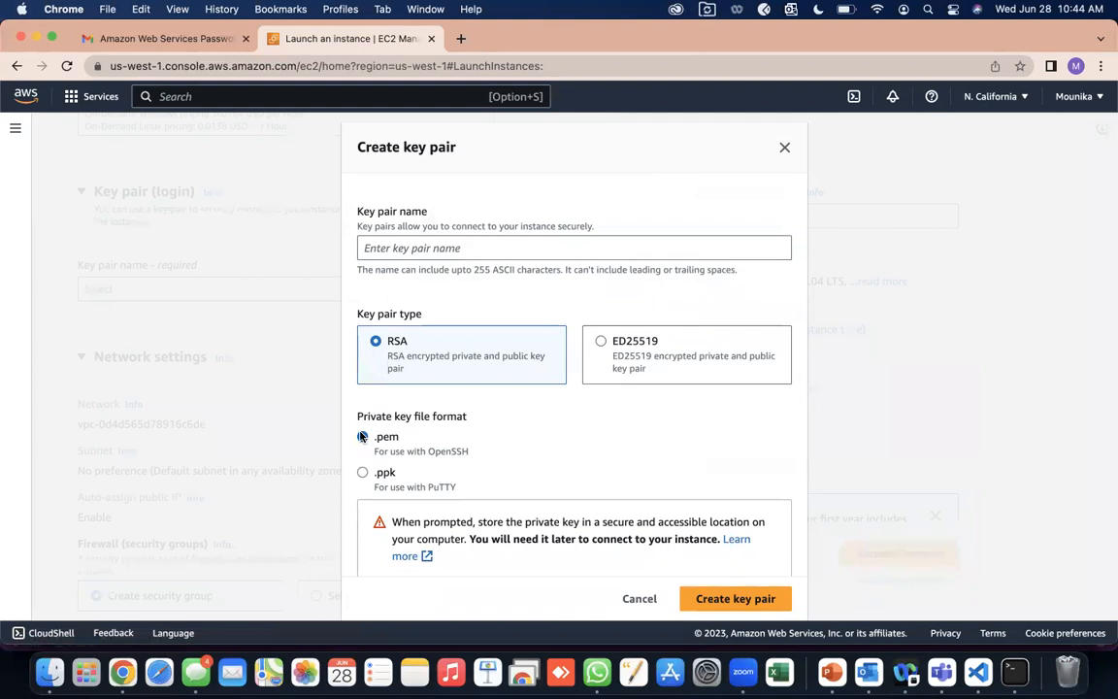
left_click(398, 254)
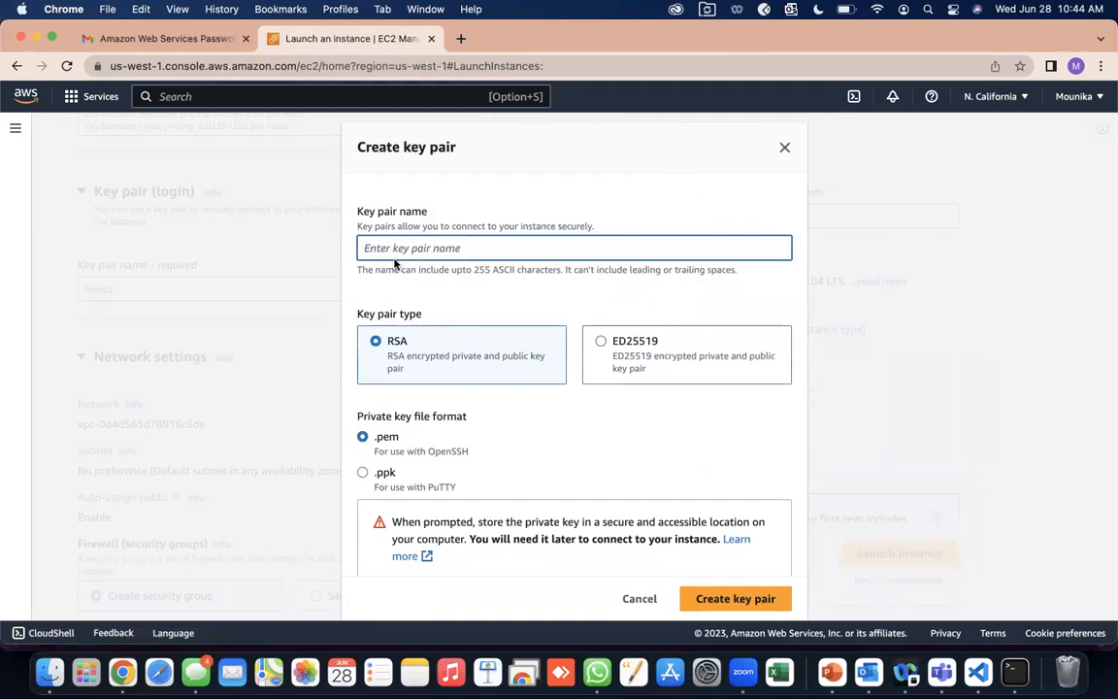
type("ec2")
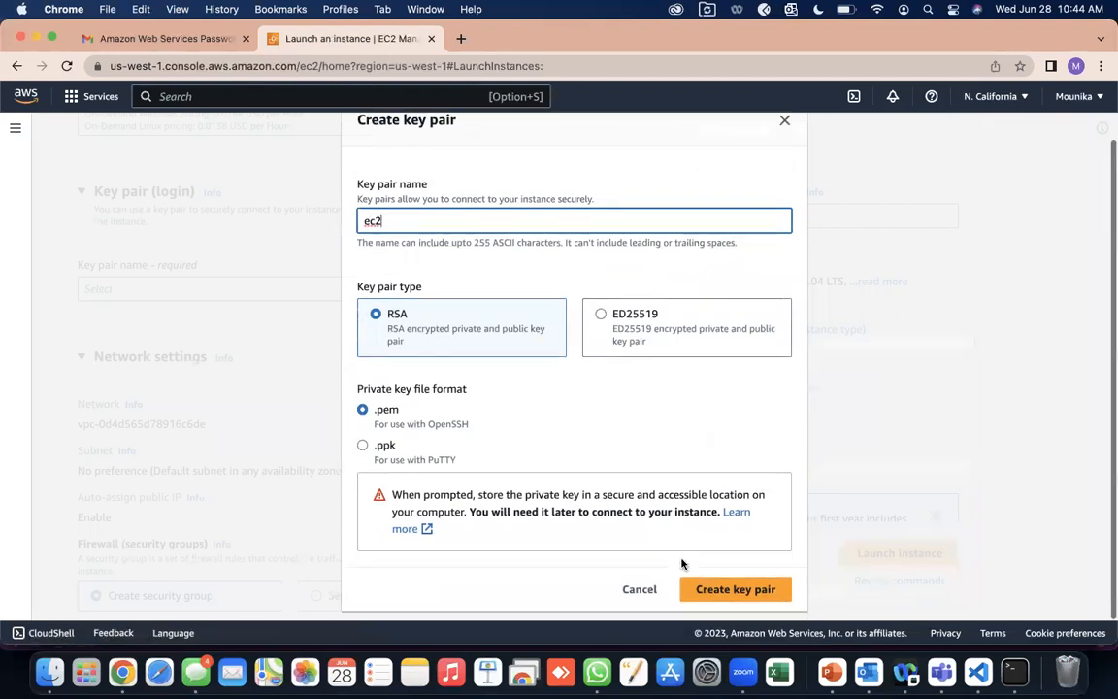
left_click(731, 592)
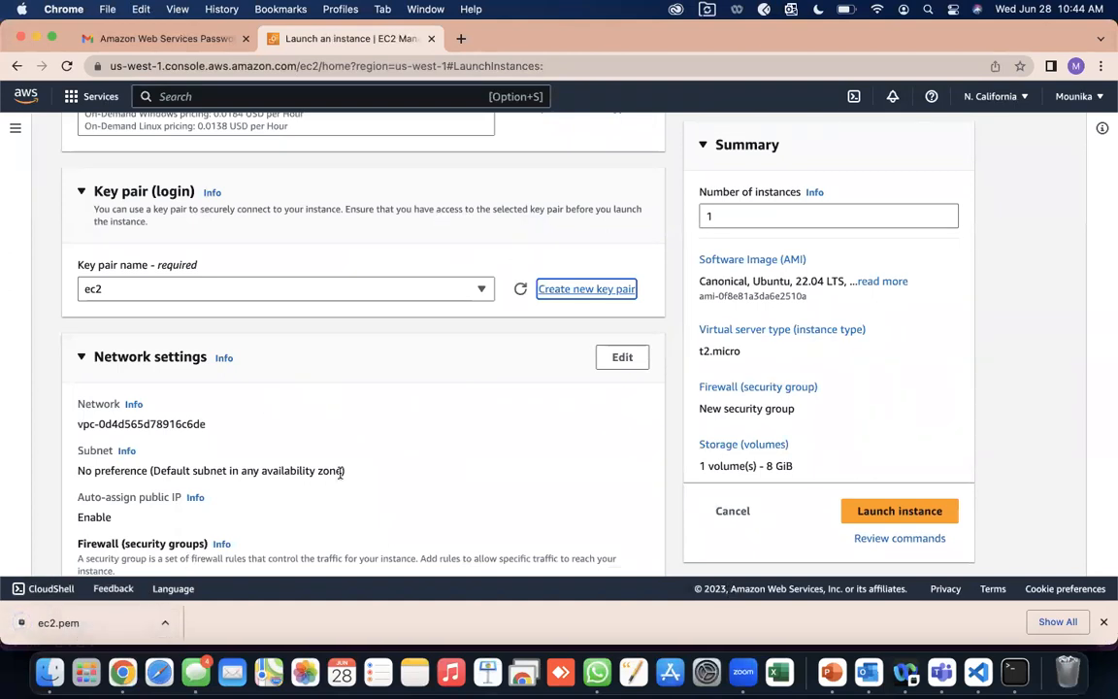
Assign the existing default security group to the instance and launch it.
scroll(339, 472, "down", 2)
scroll(340, 471, "down", 5)
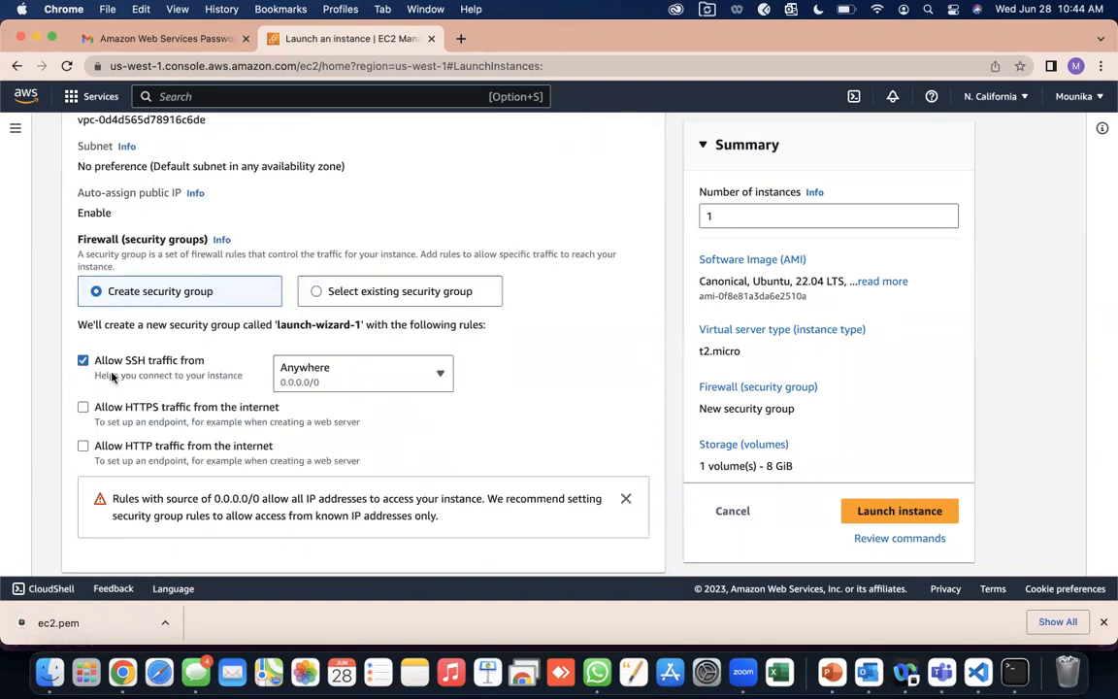
left_click(317, 293)
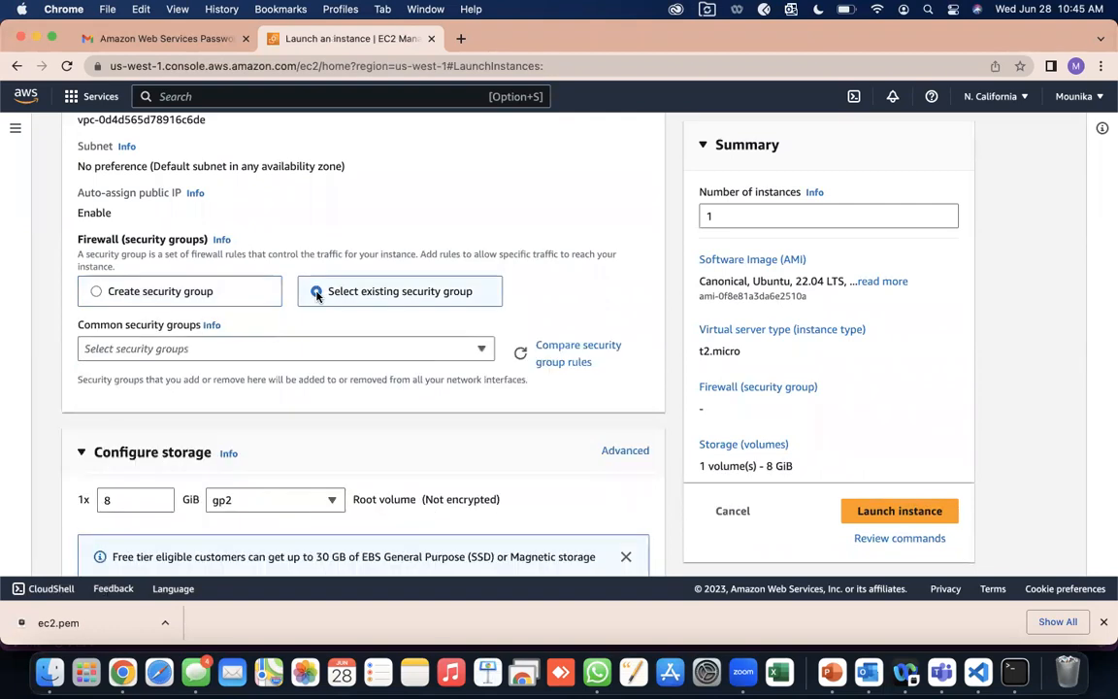
left_click(268, 348)
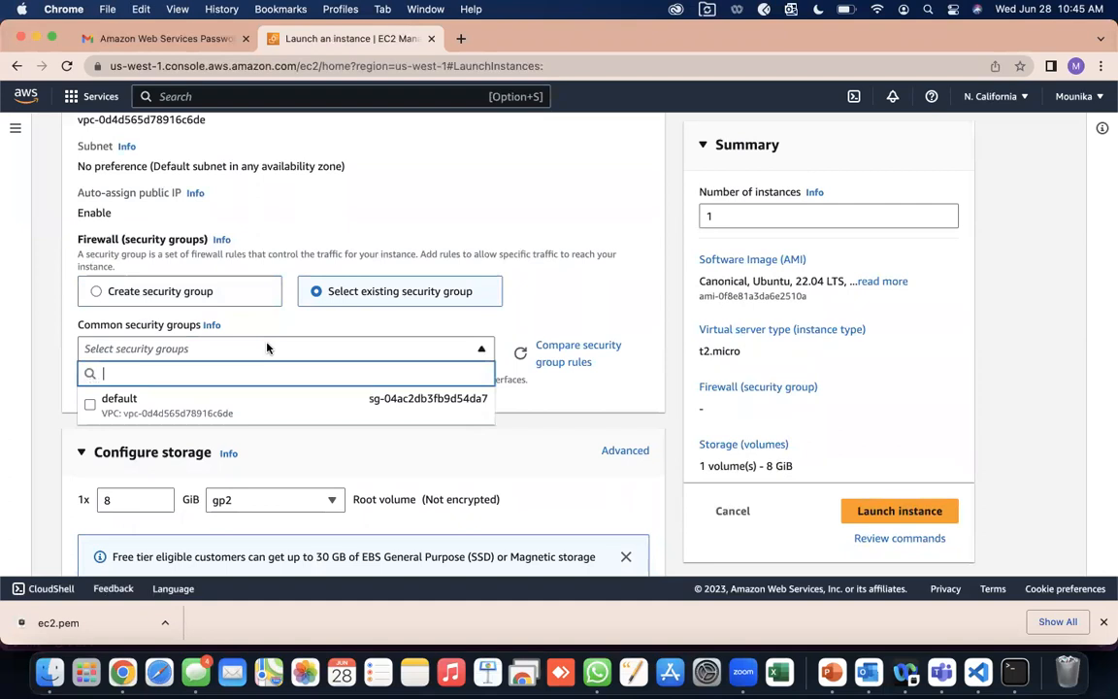
left_click(238, 415)
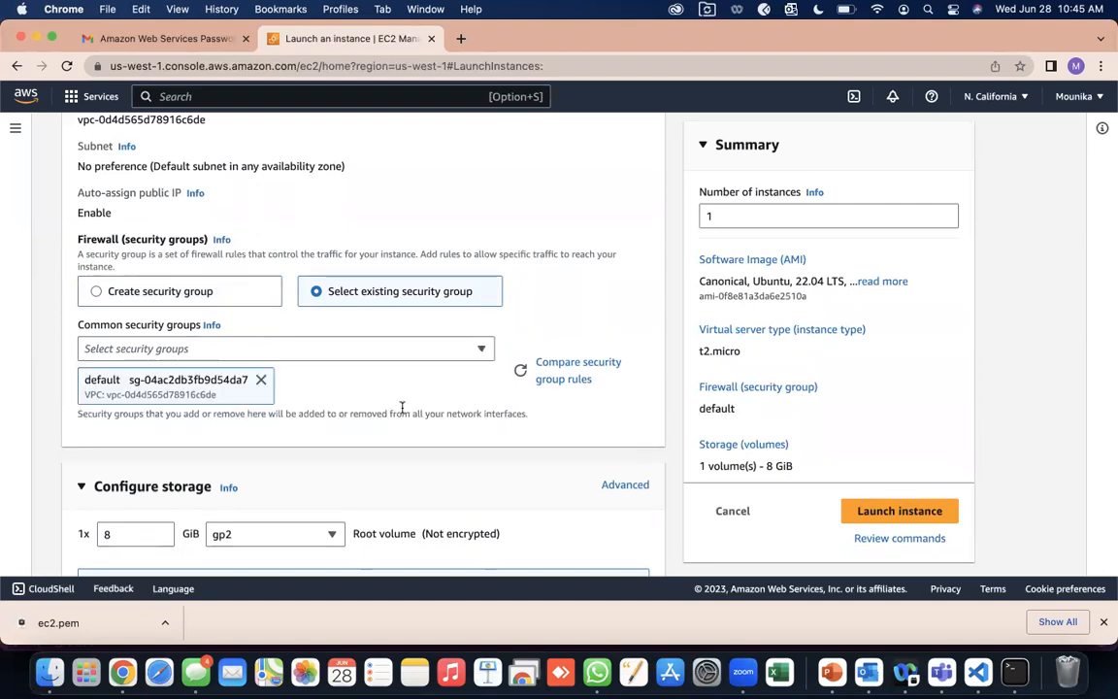
scroll(402, 408, "down", 5)
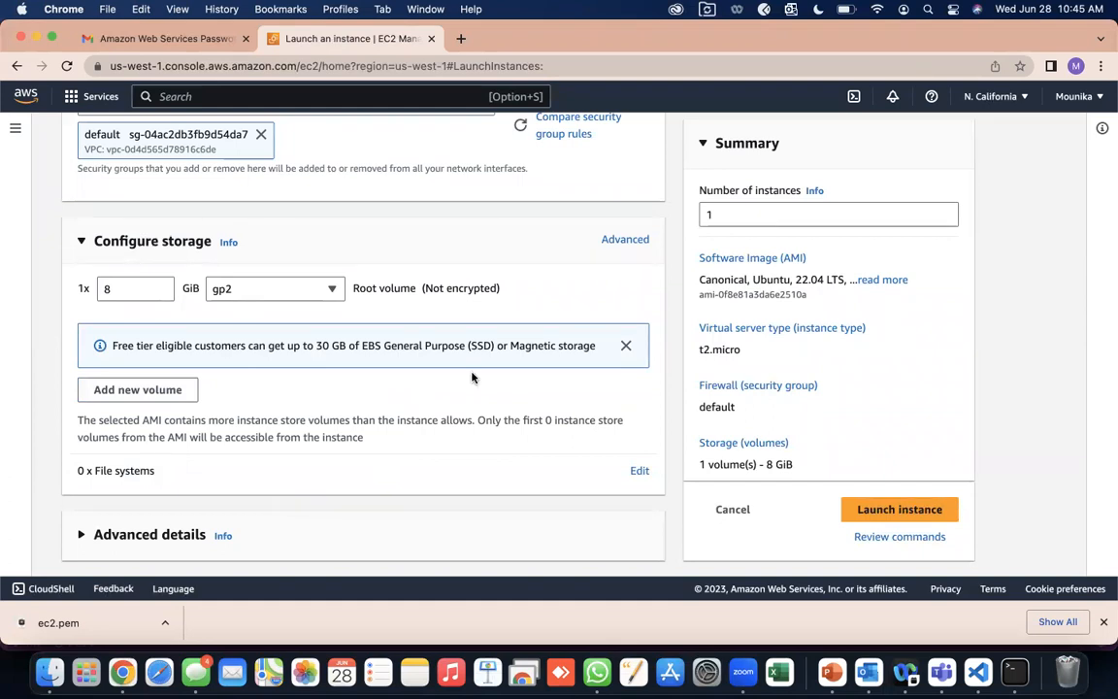
left_click(885, 518)
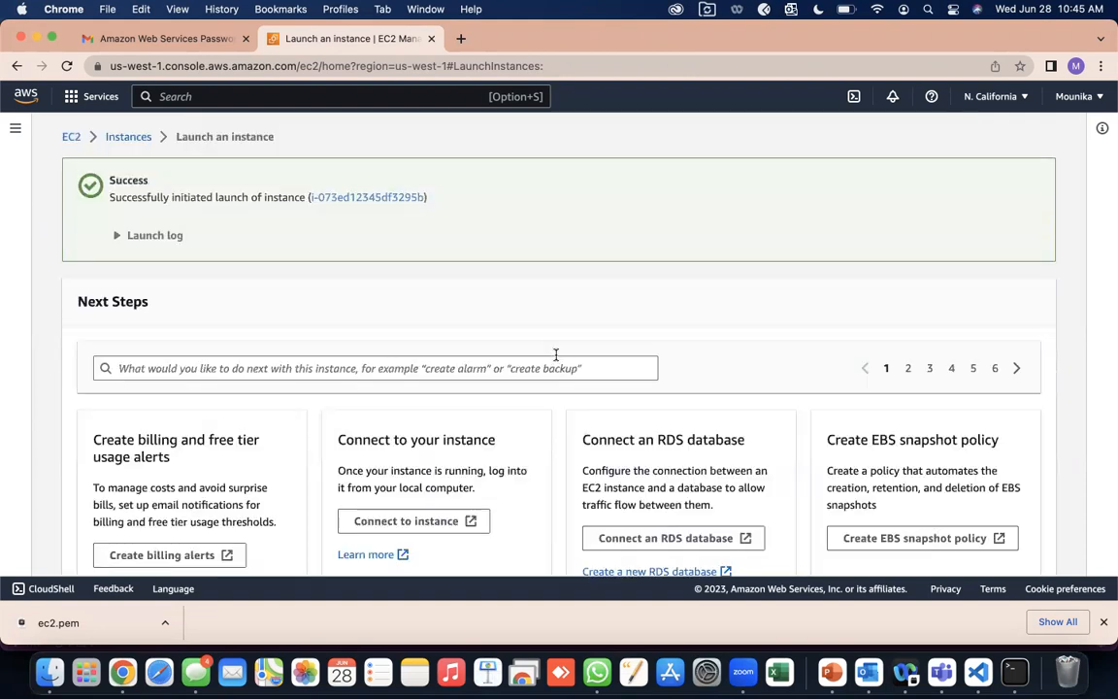
View all instances, select the Terraform instance and copy its public IPv4 address.
scroll(777, 442, "down", 5)
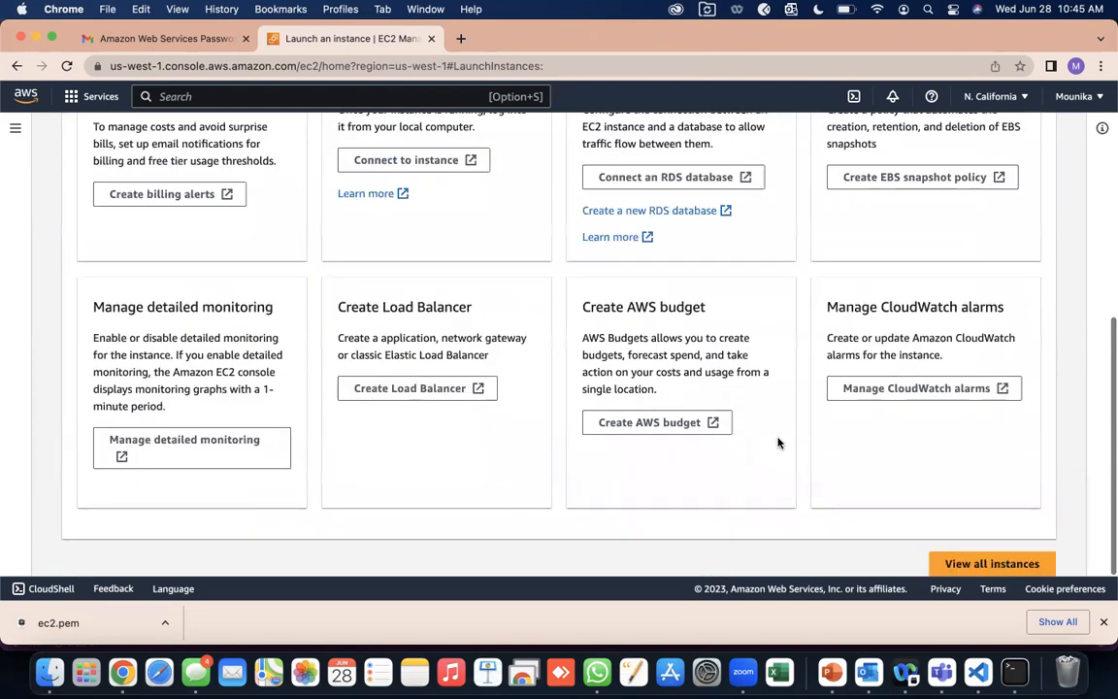
left_click(975, 570)
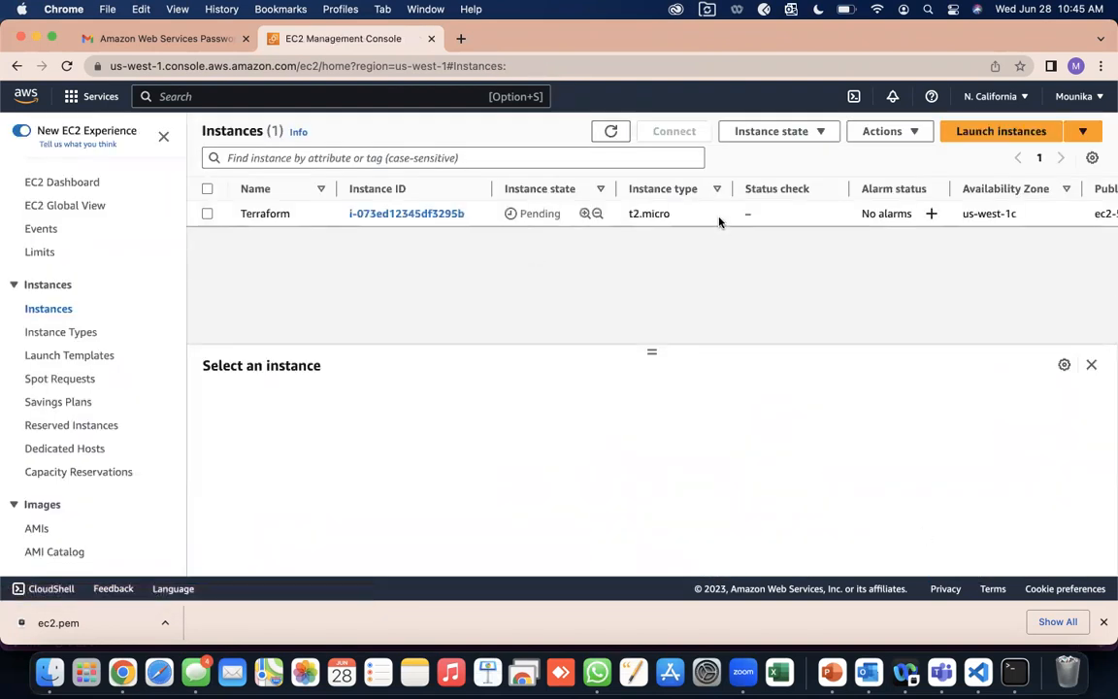
left_click(713, 214)
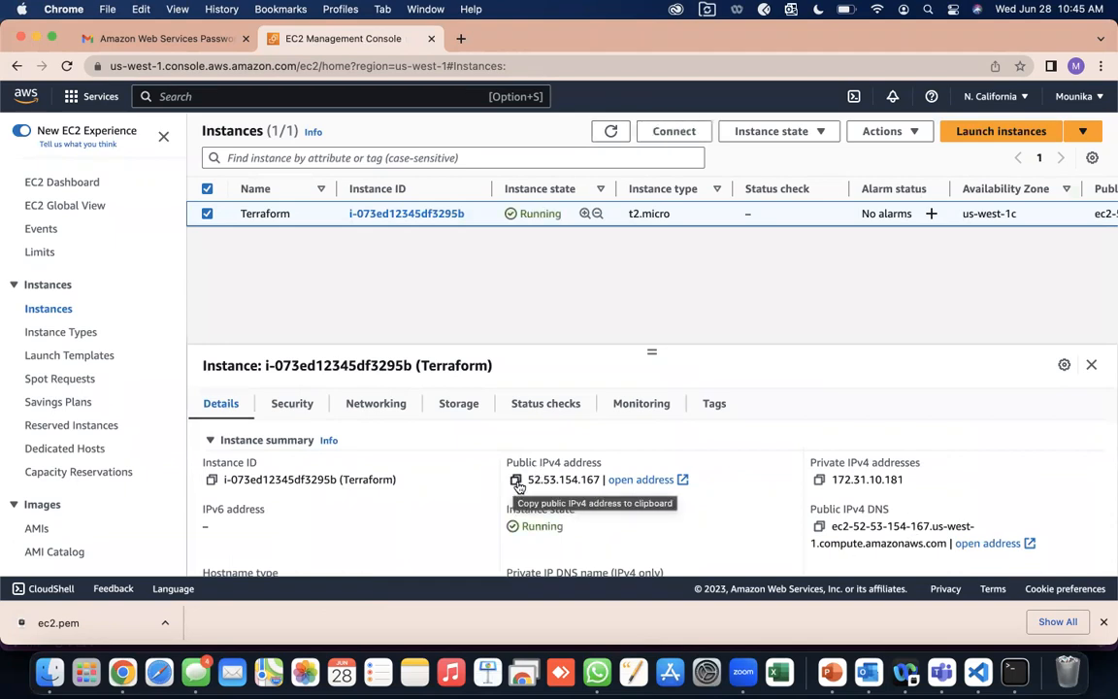
left_click(516, 482)
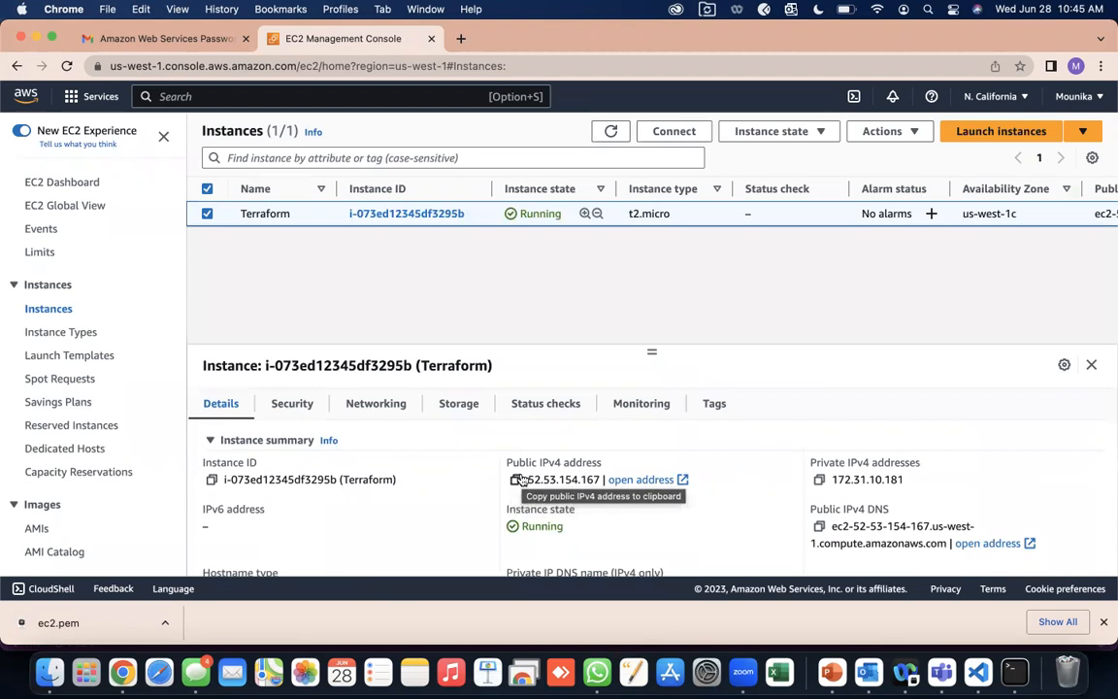
Allocate a new Elastic IP address from Amazon's pool of IPv4 addresses.
scroll(89, 407, "down", 5)
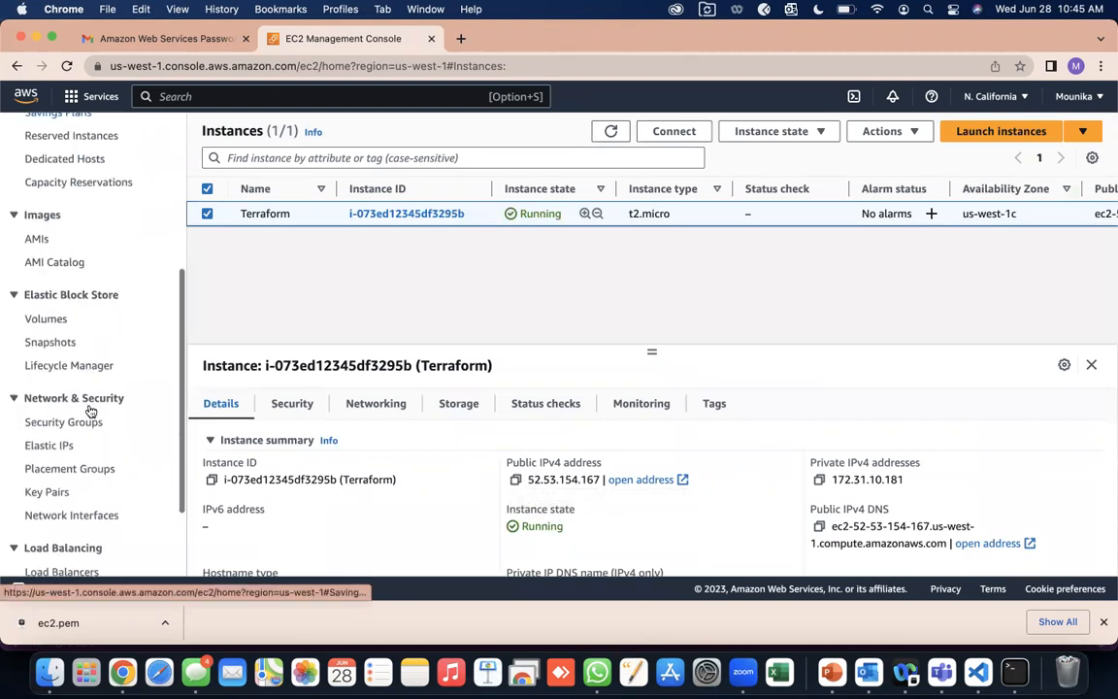
scroll(90, 410, "down", 3)
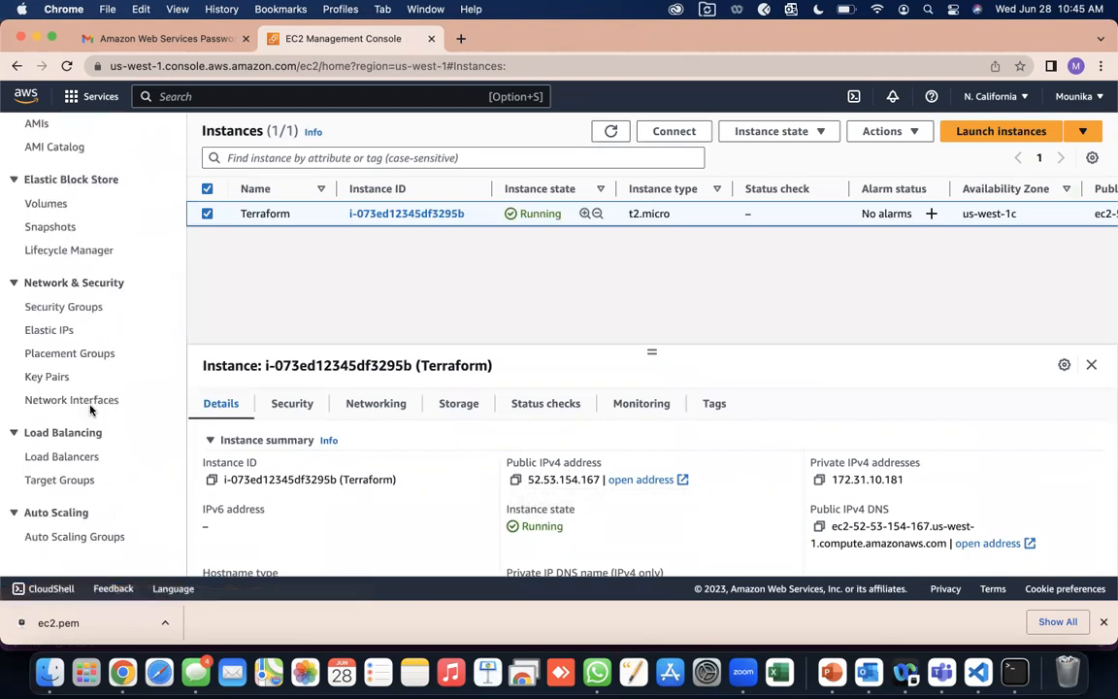
left_click(51, 332)
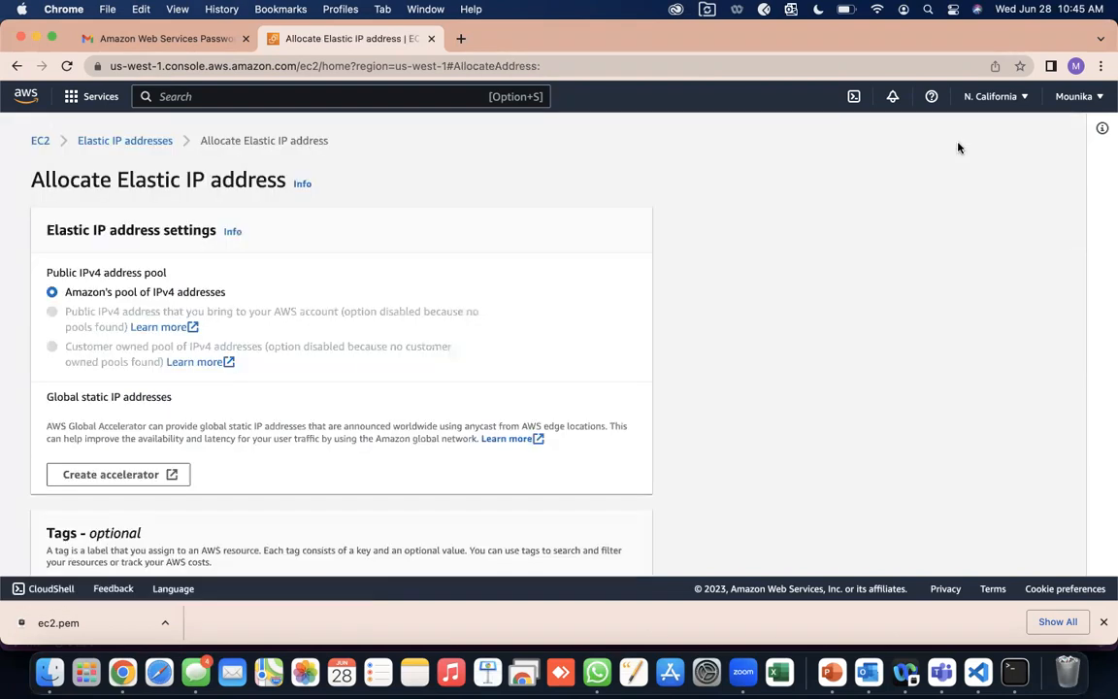
scroll(362, 437, "down", 4)
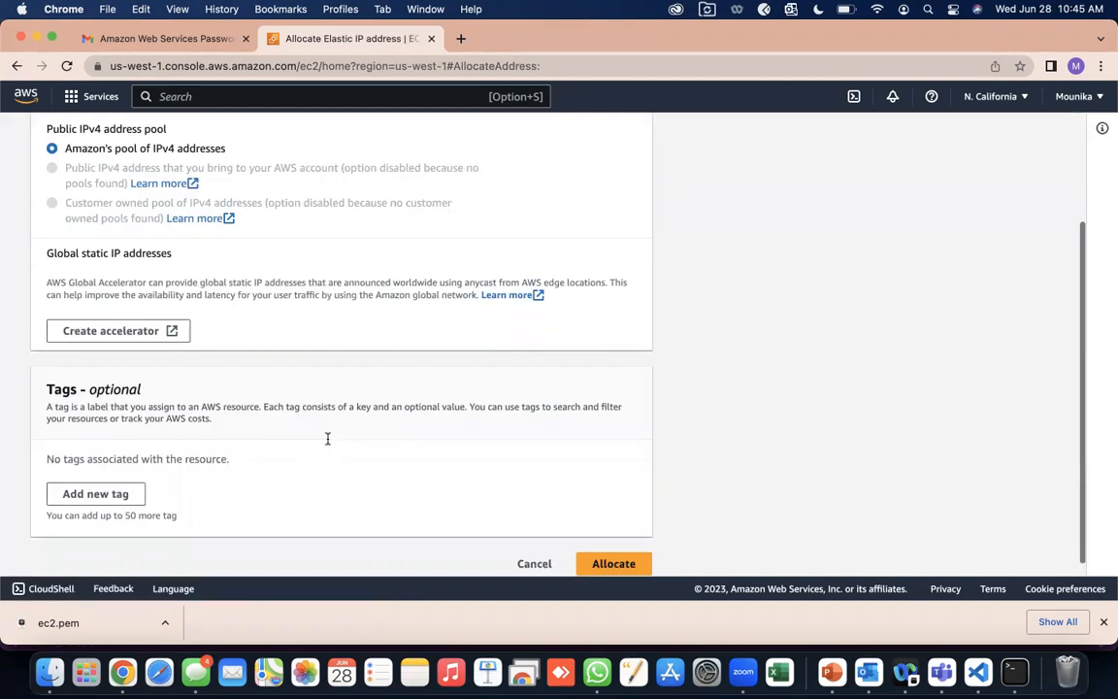
left_click(618, 549)
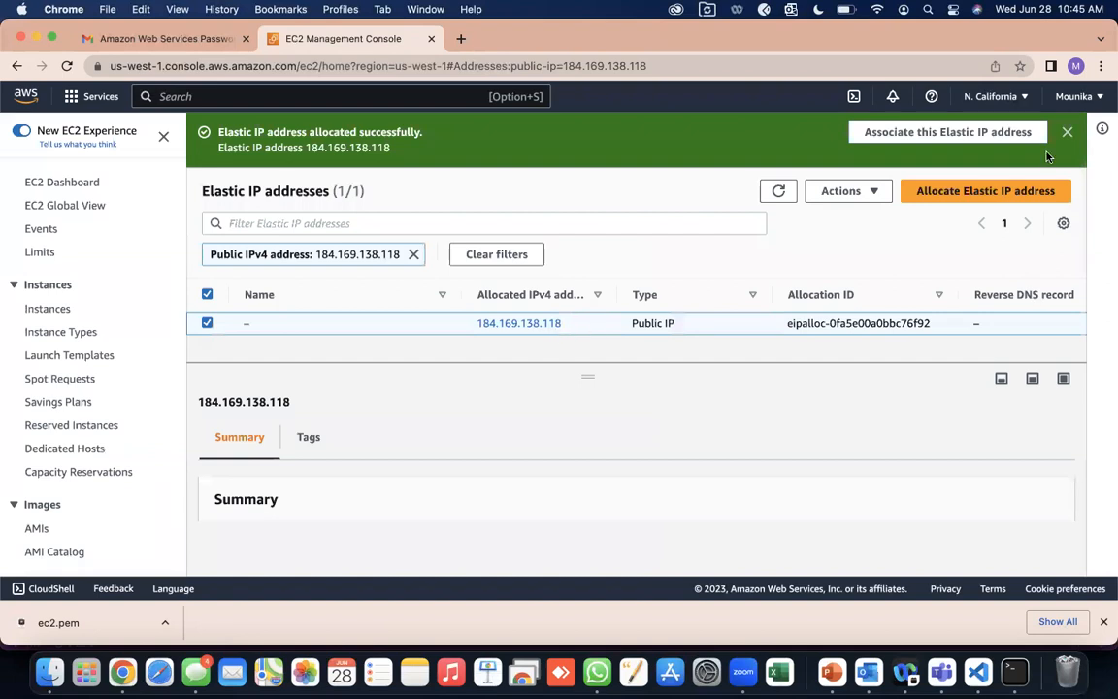
Associate the new Elastic IP address with the Terraform instance, using private IP address 172.31.10.181.
left_click(855, 194)
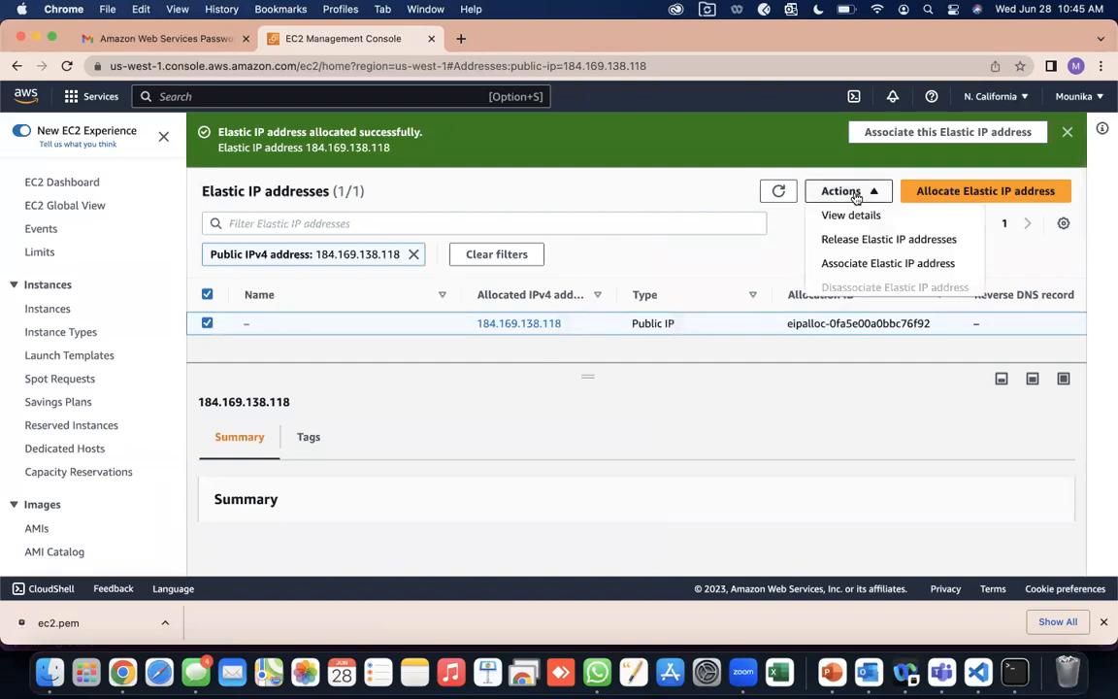
left_click(863, 264)
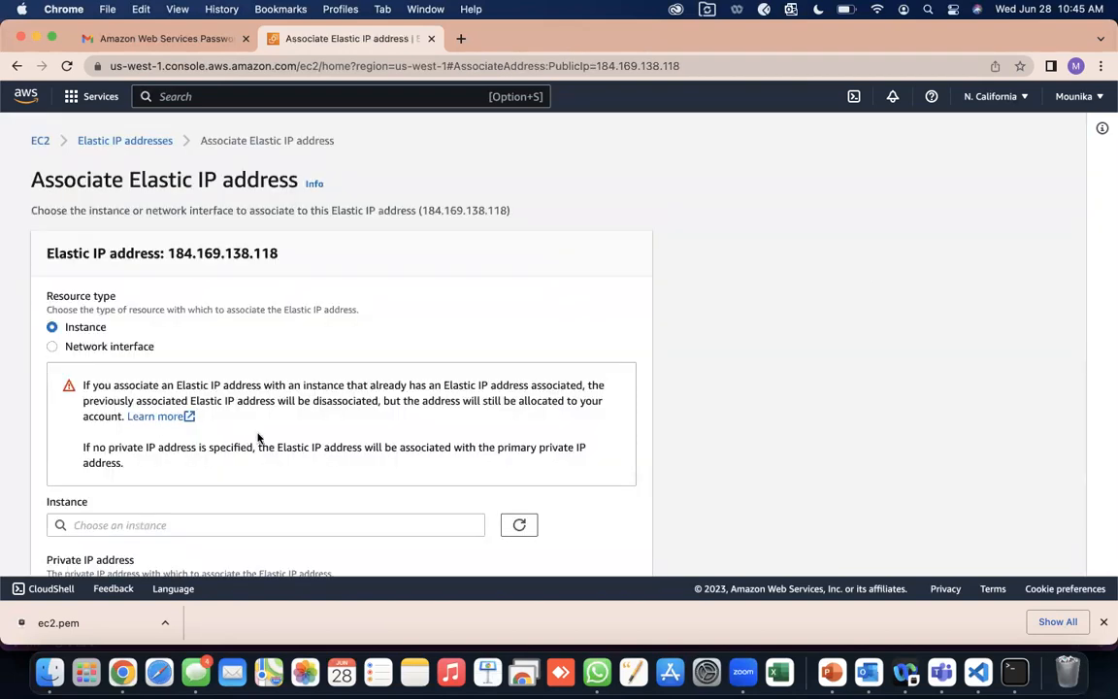
scroll(259, 438, "down", 3)
left_click(180, 363)
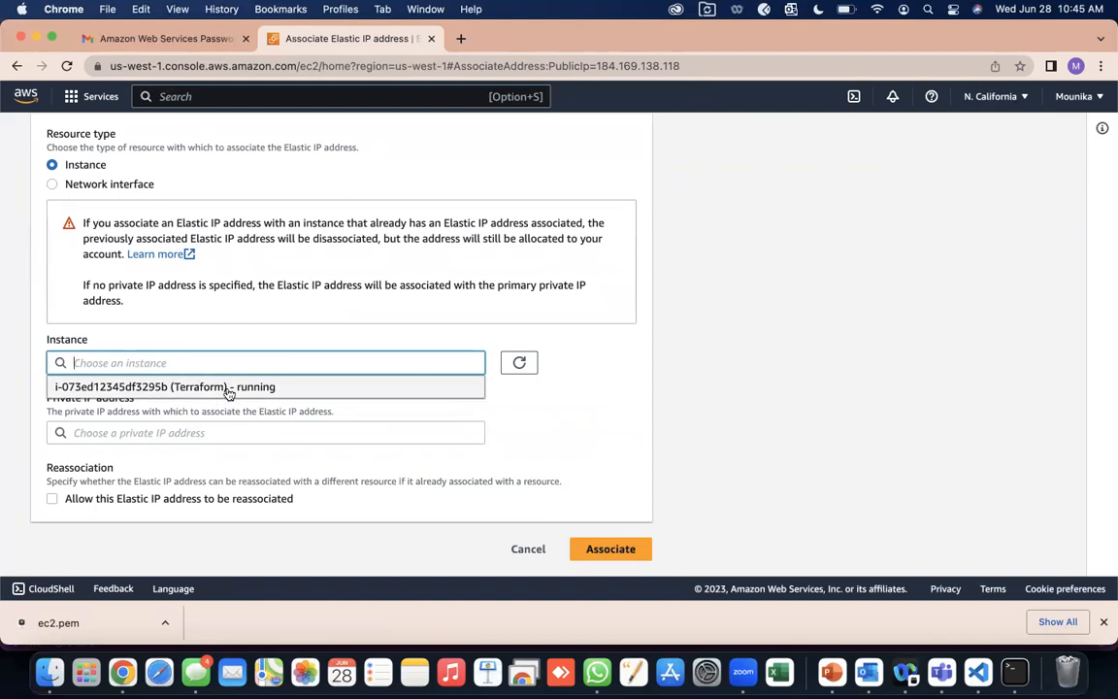
left_click(221, 387)
left_click(183, 433)
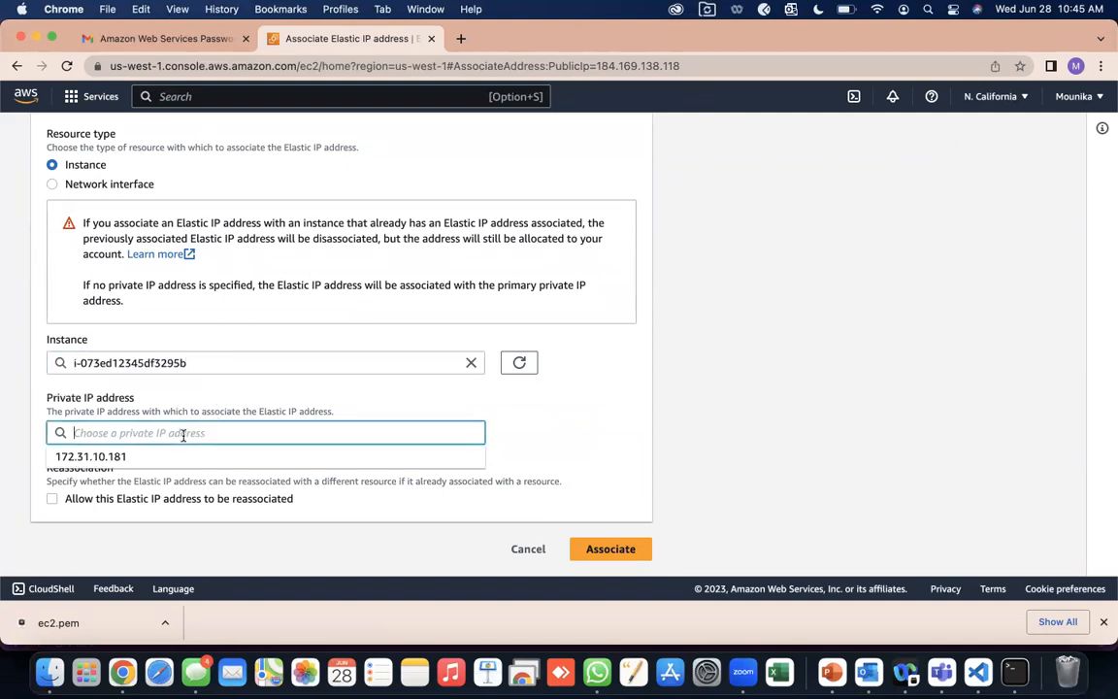
left_click(113, 462)
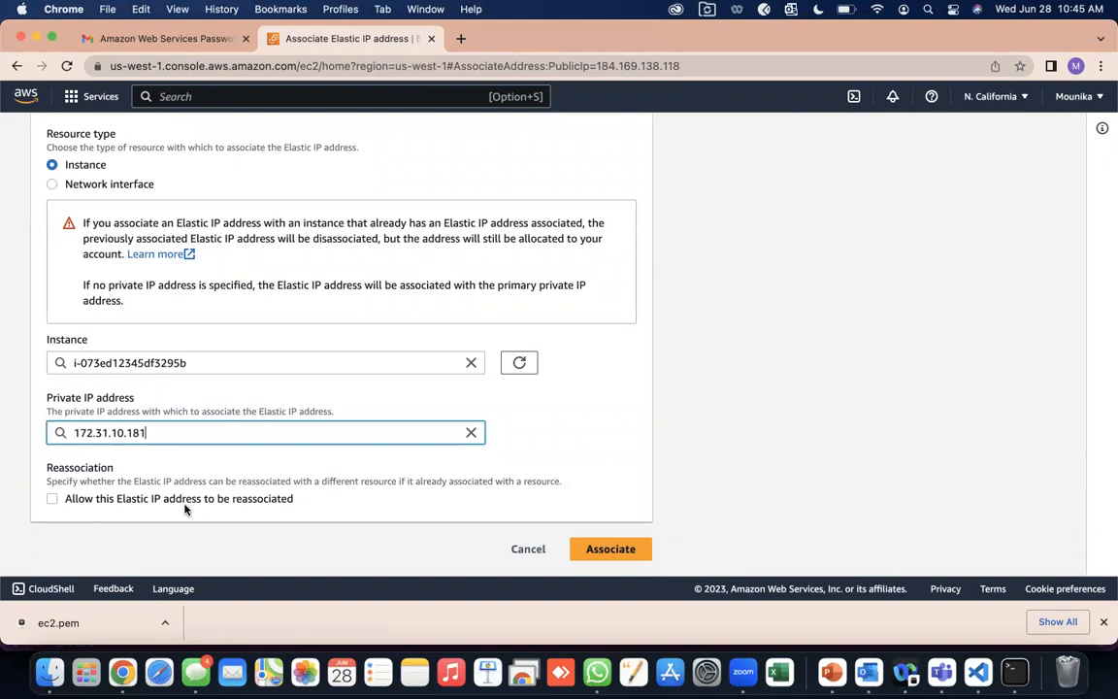
left_click(617, 549)
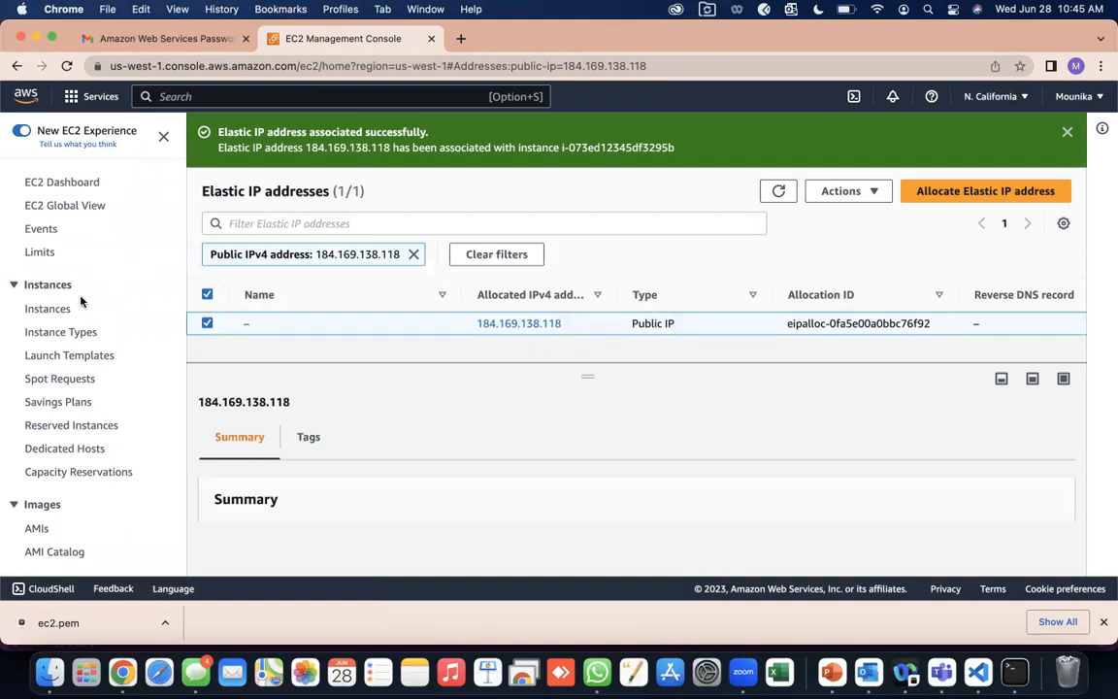
Refresh the instances list, select the Terraform instance and copy its updated public IPv4 address.
left_click(38, 313)
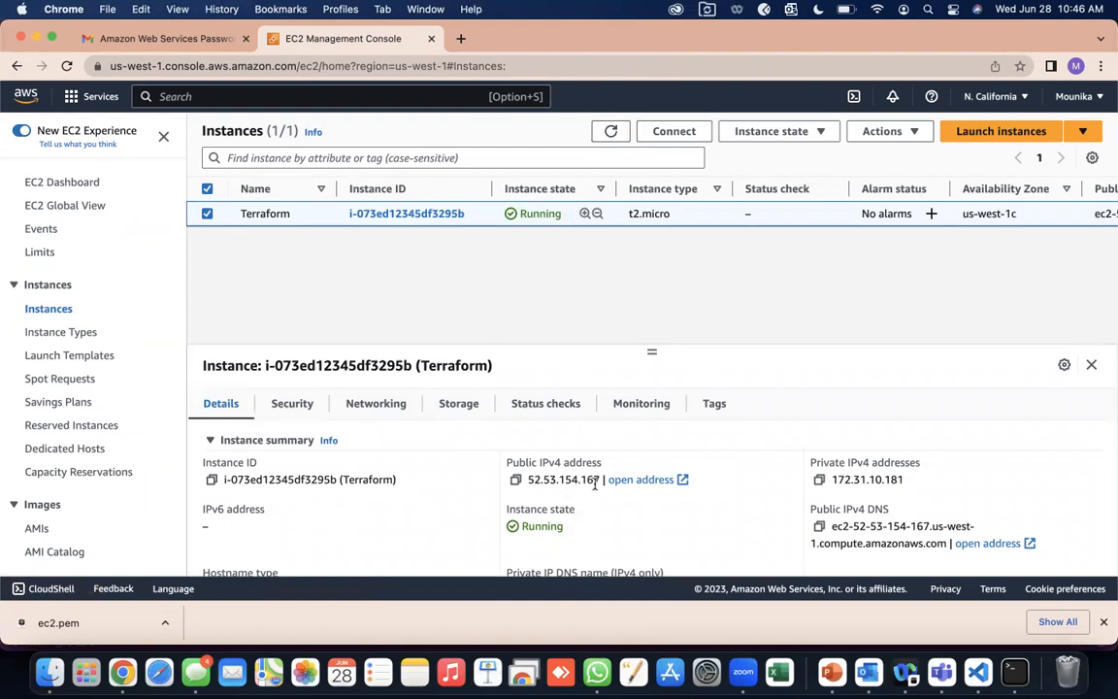
left_click(609, 133)
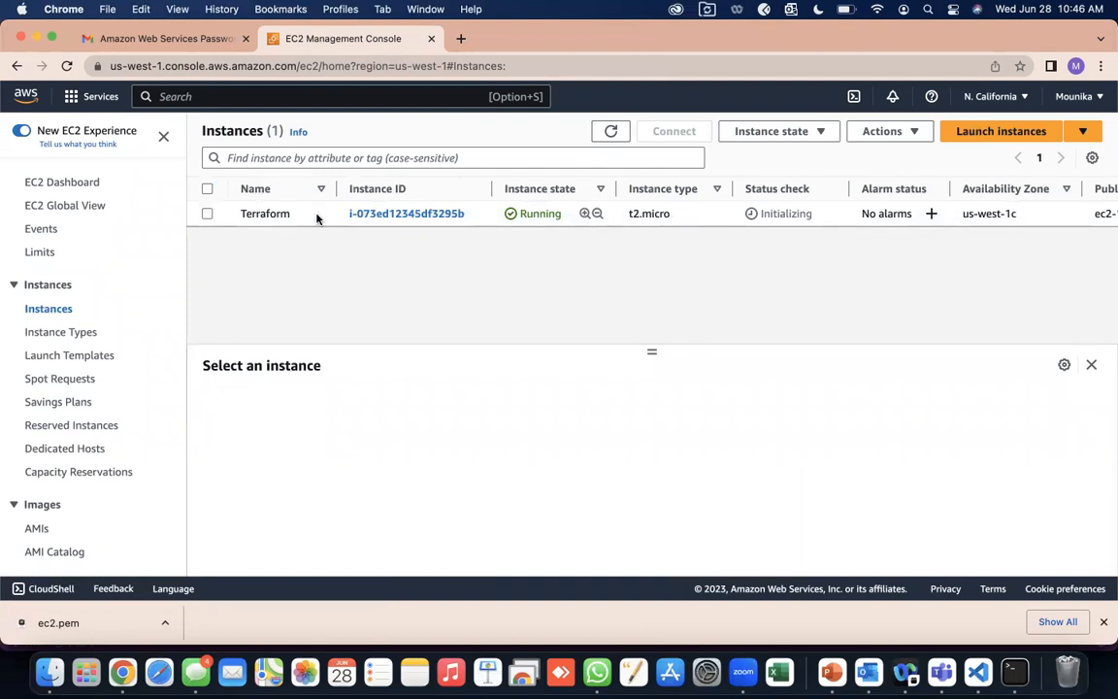
left_click(207, 214)
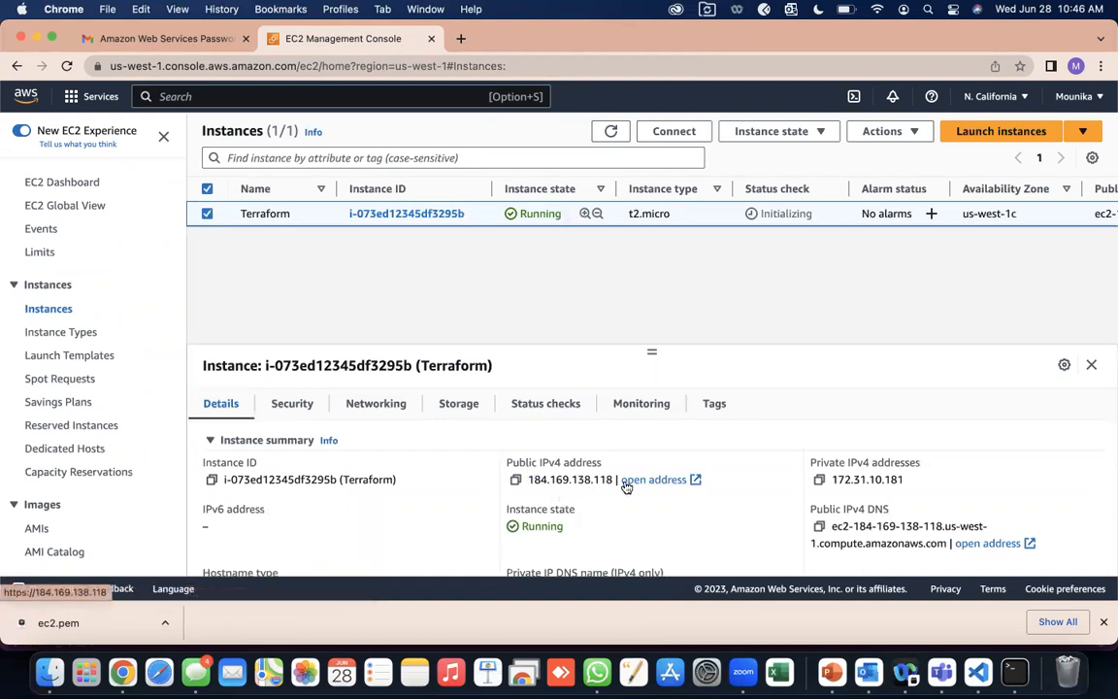
left_click_drag(613, 480, 520, 482)
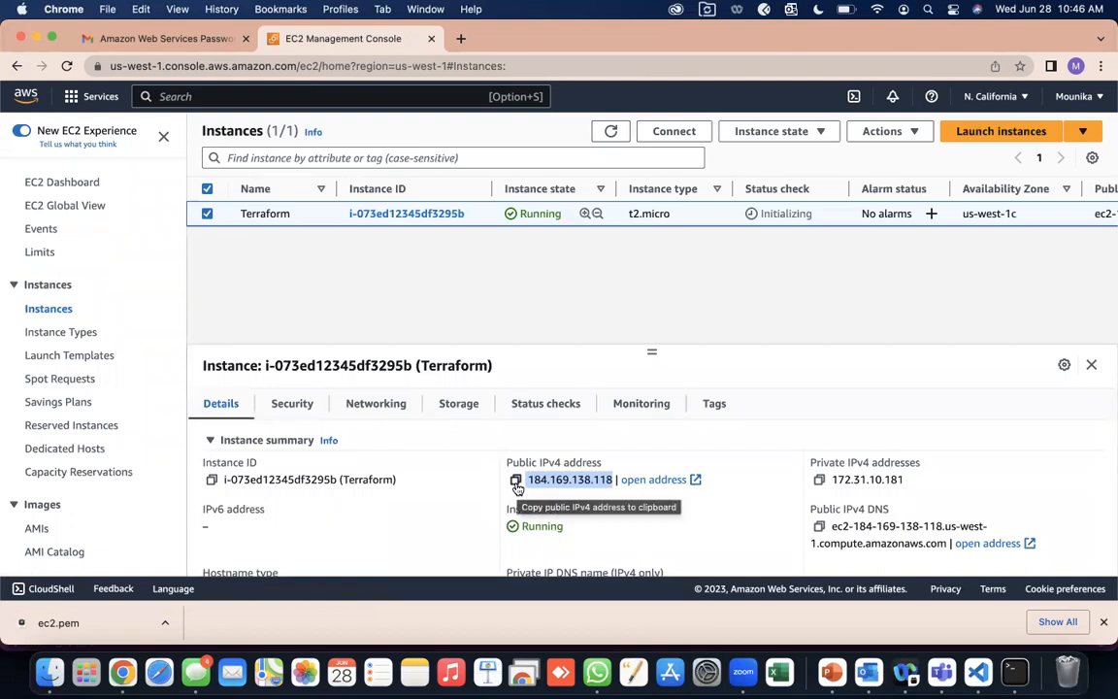
left_click(517, 485)
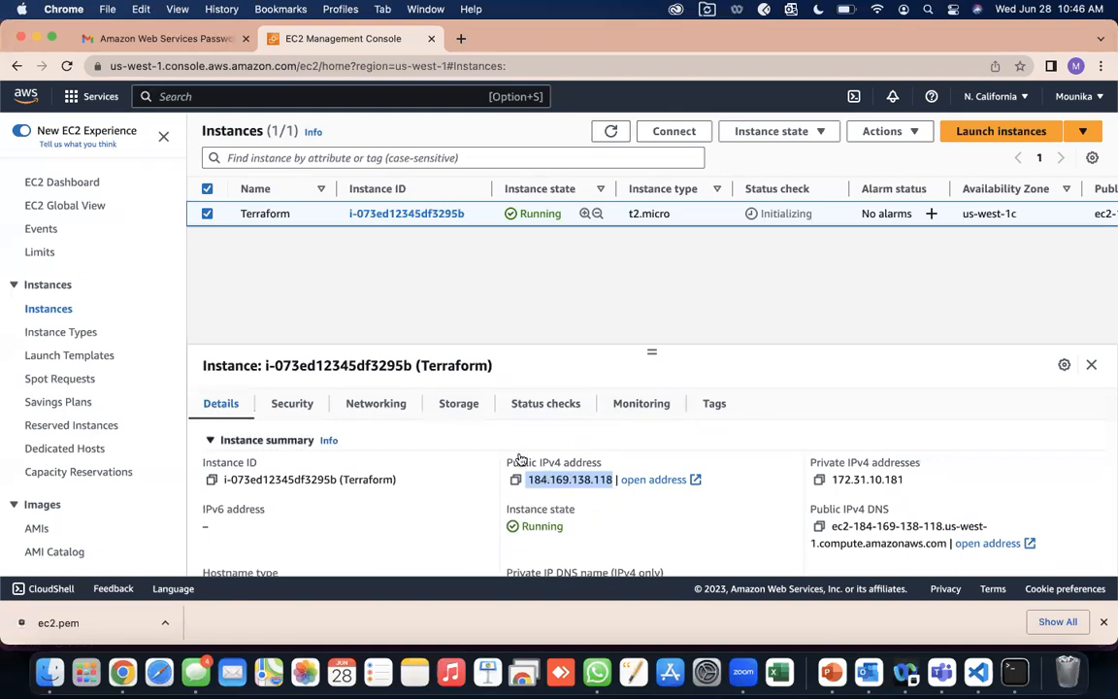
scroll(148, 443, "down", 8)
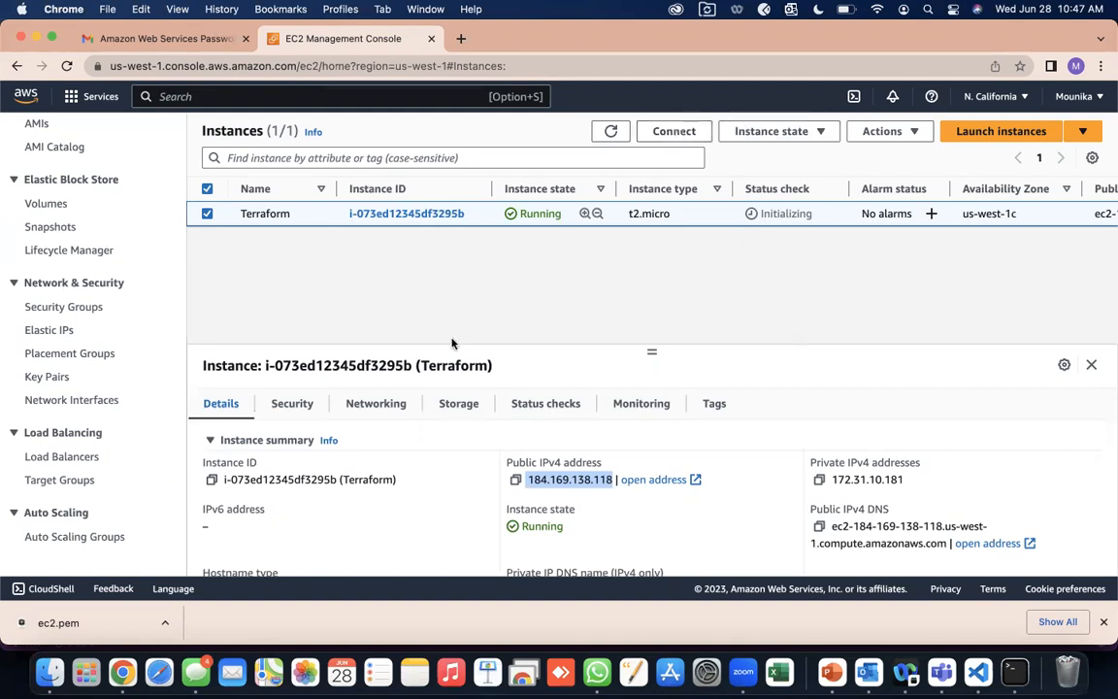
Try to connect to the Terraform instance through EC2 Instance Connect with the user name ubuntu.
left_click(666, 137)
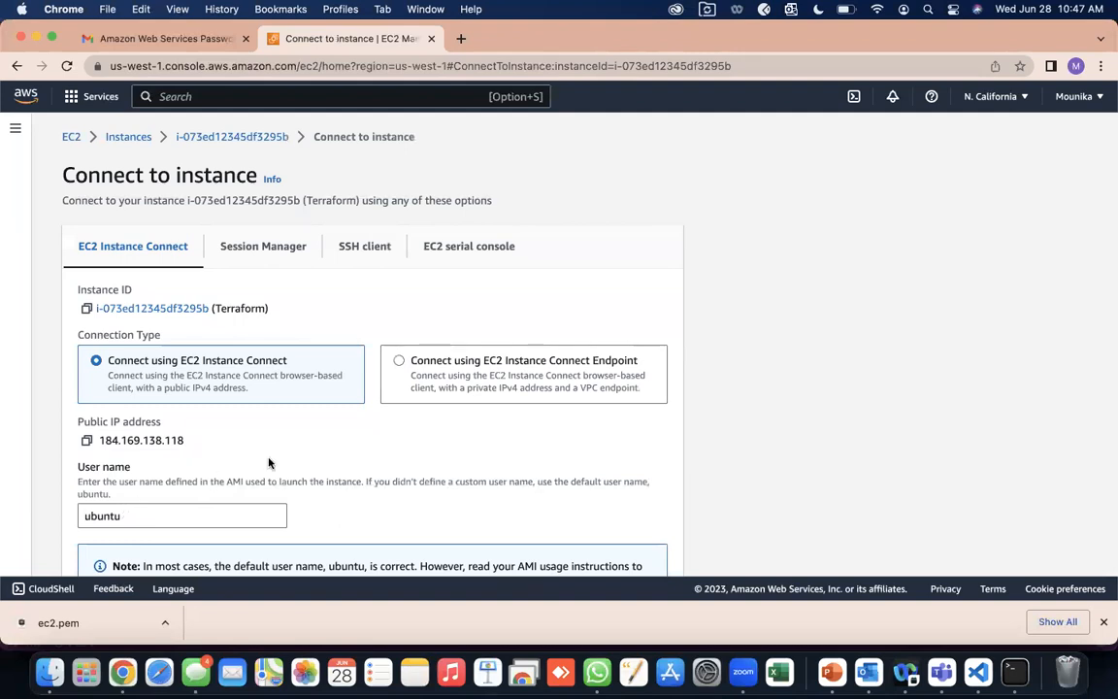
scroll(308, 453, "down", 2)
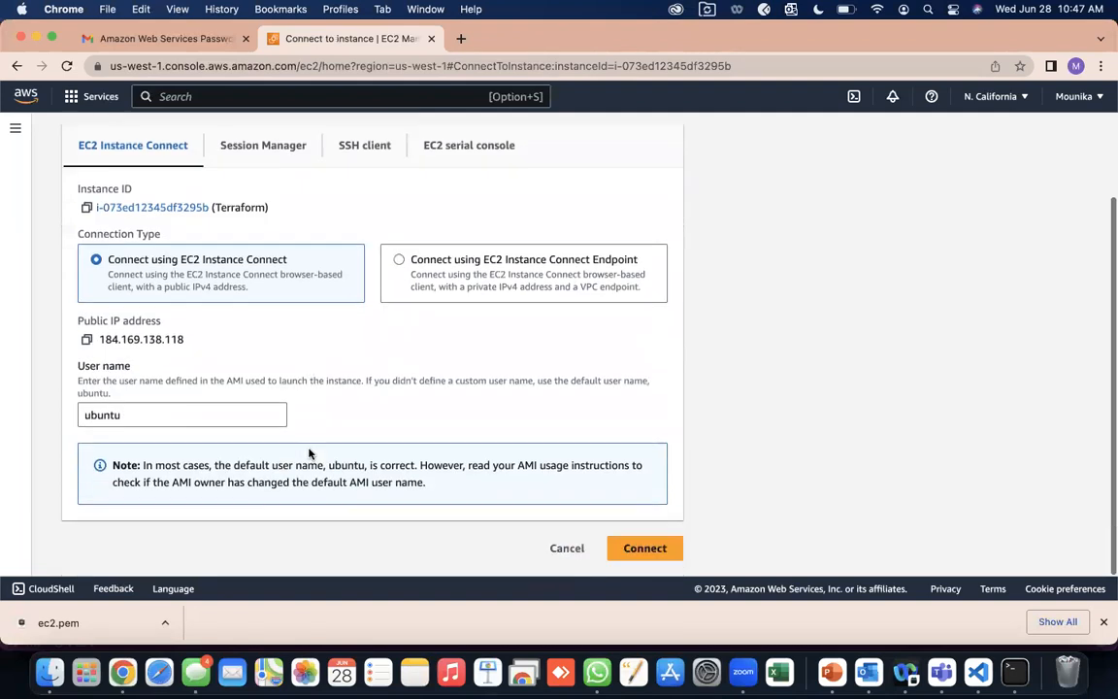
left_click(639, 546)
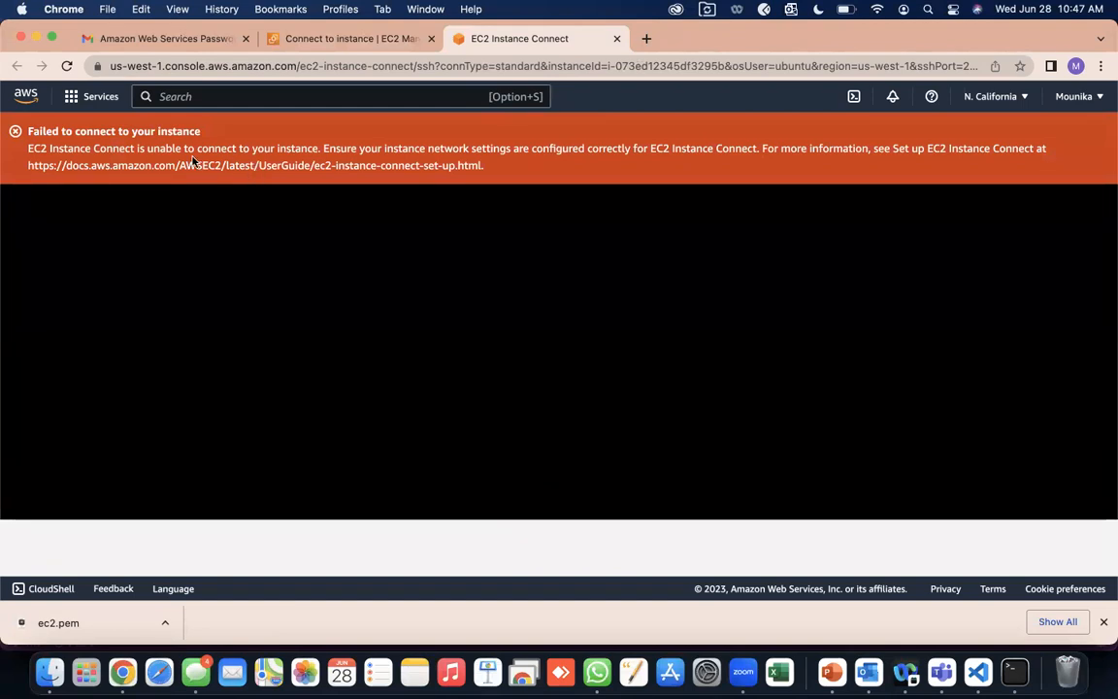
left_click(615, 39)
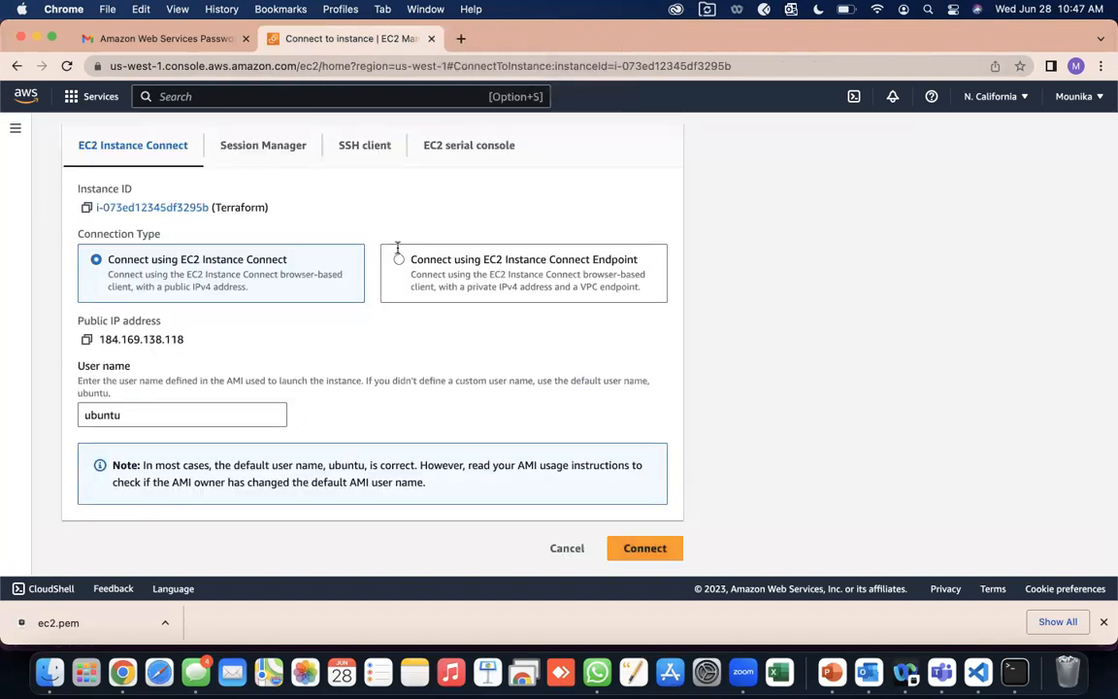
left_click(569, 549)
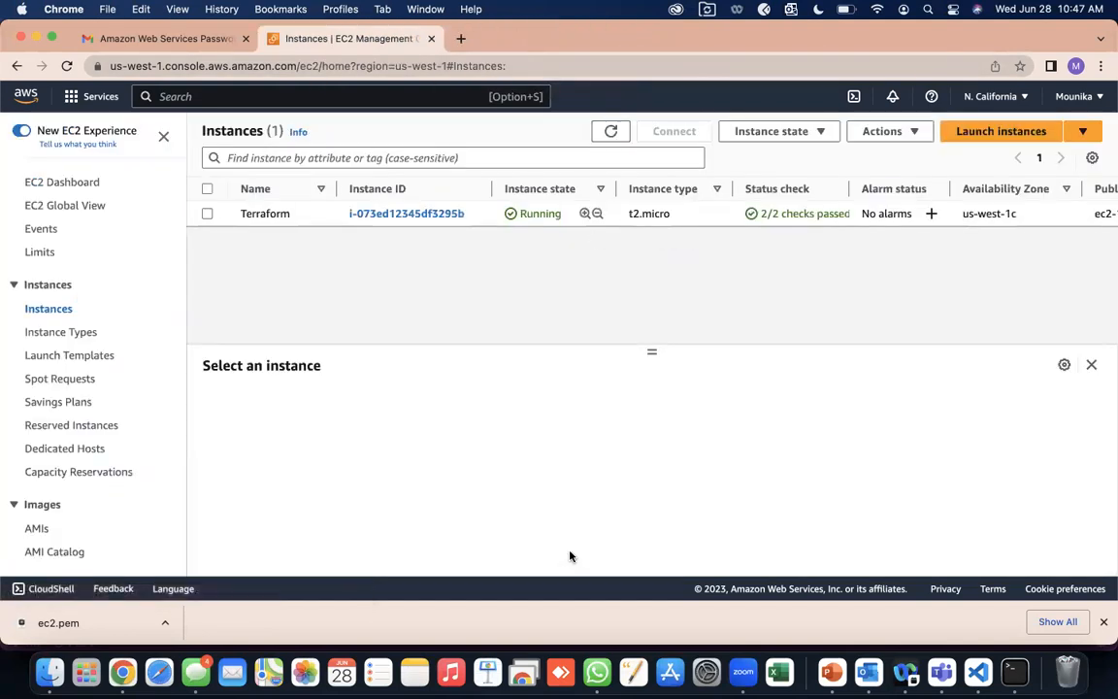
Open the inbound rules of the Terraform instance's default security group for editing.
left_click(479, 215)
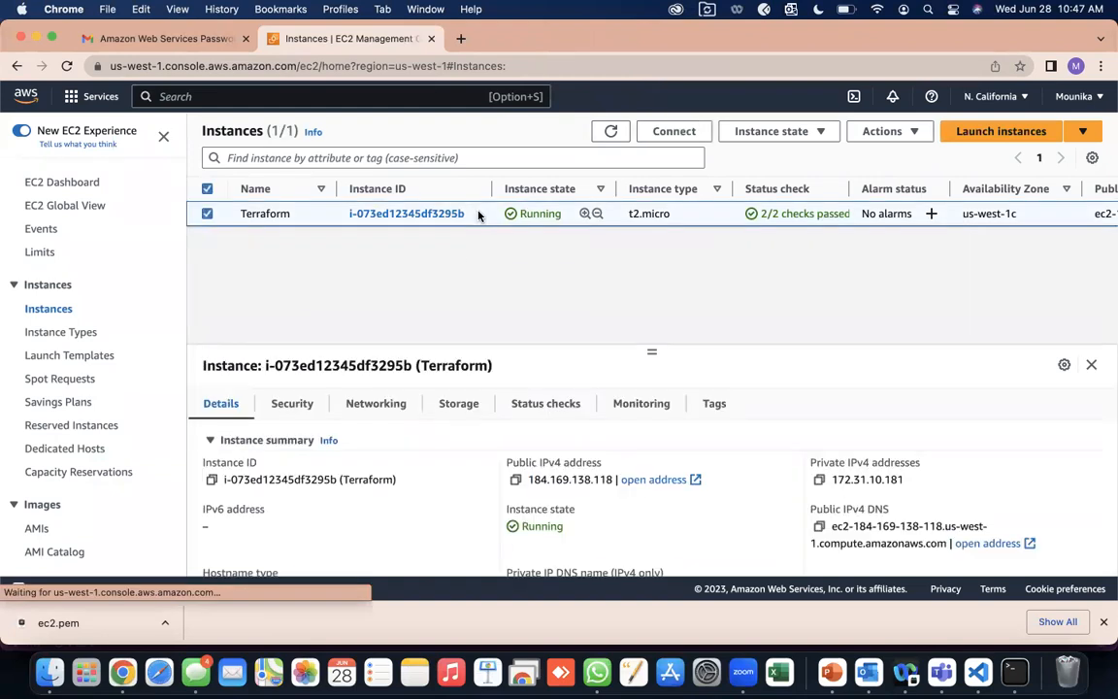
left_click(294, 404)
scroll(453, 420, "down", 1)
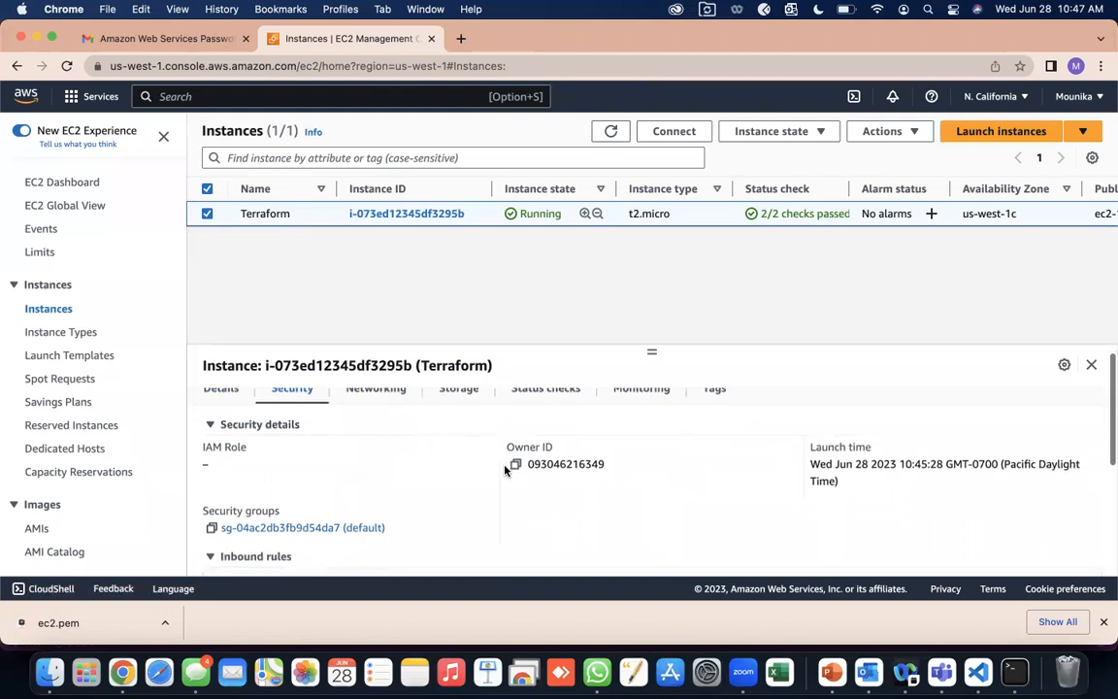
left_click(301, 528)
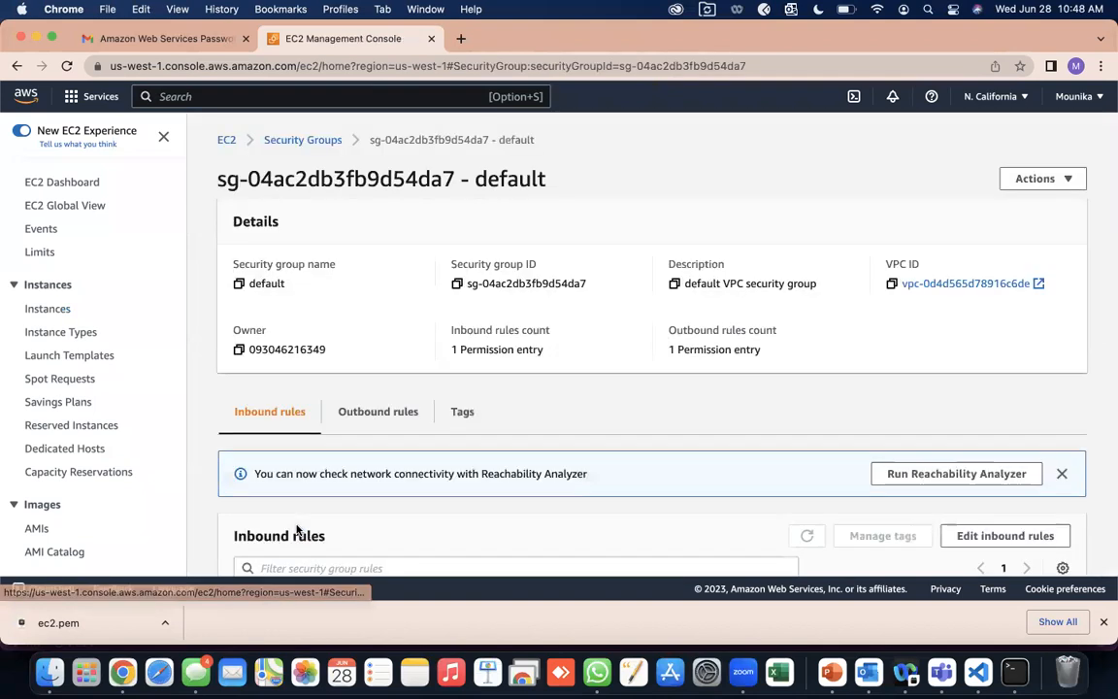
scroll(523, 461, "down", 2)
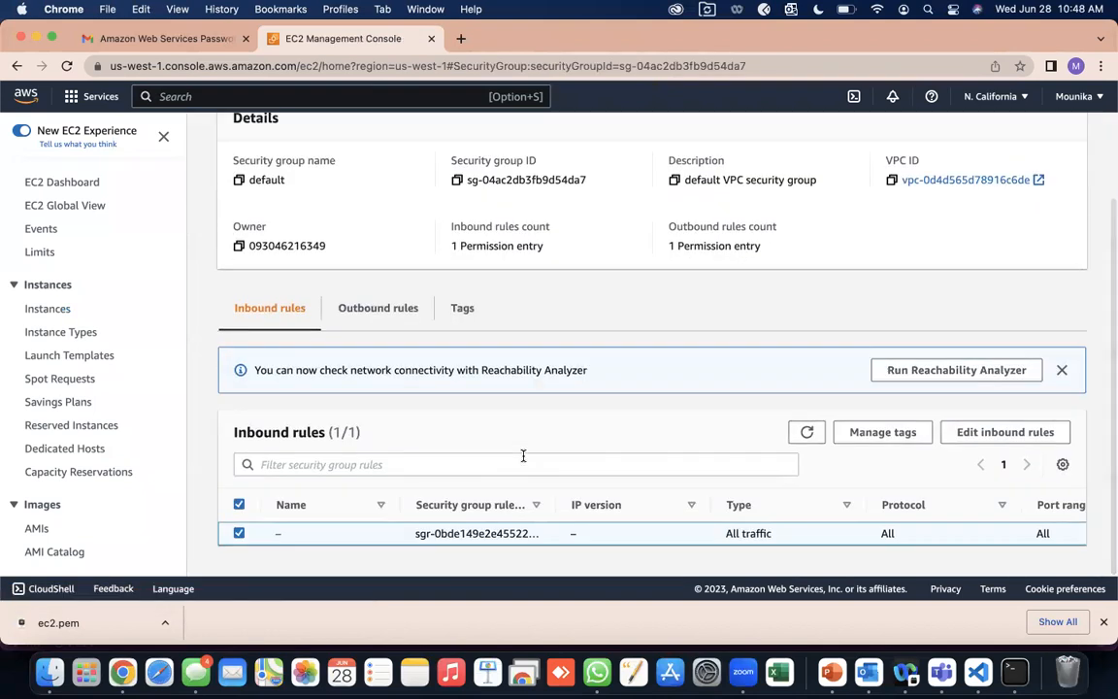
left_click(1026, 434)
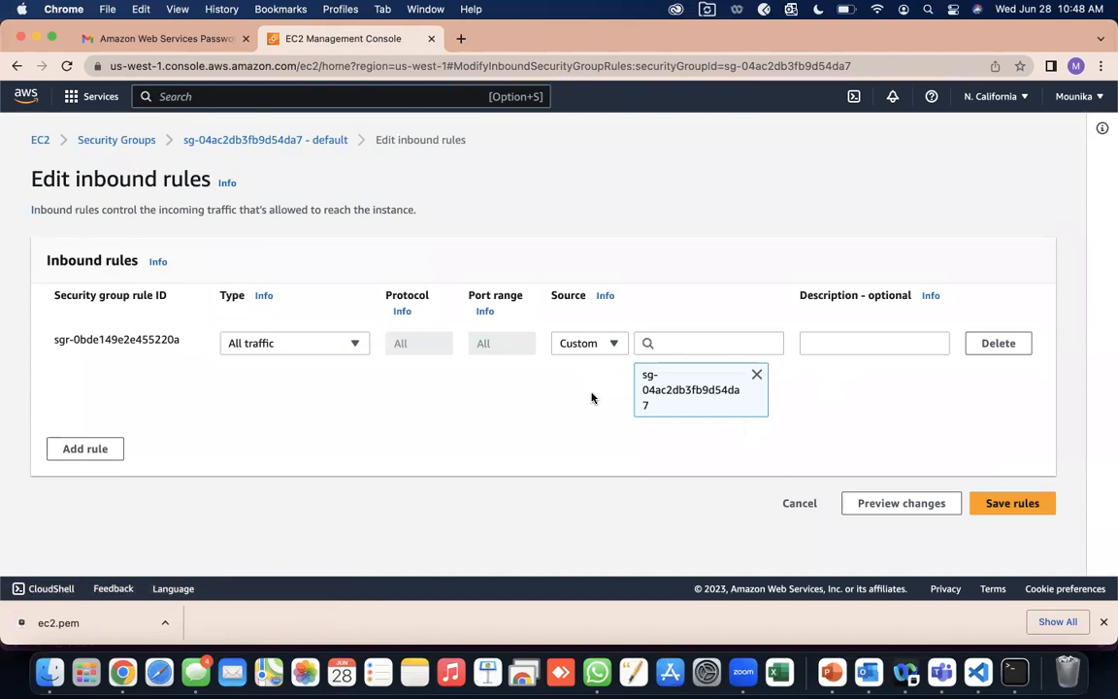
Add an inbound SSH rule with source Anywhere-IPv4 (0.0.0.0/0) to the default security group and save the rules.
left_click(103, 450)
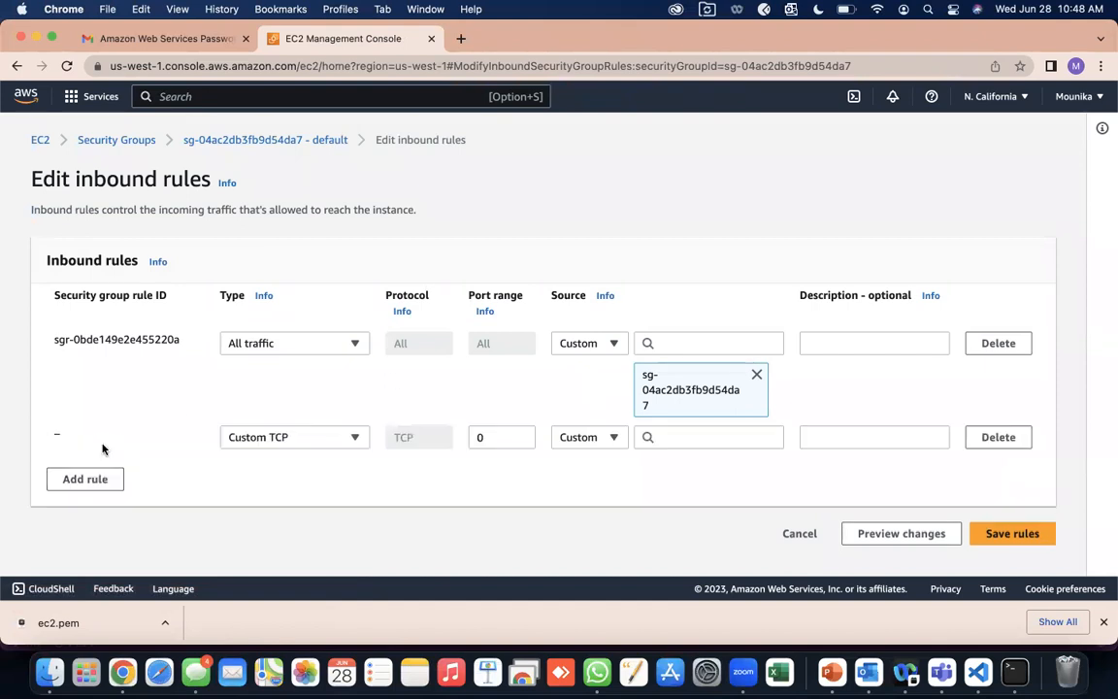
left_click(285, 444)
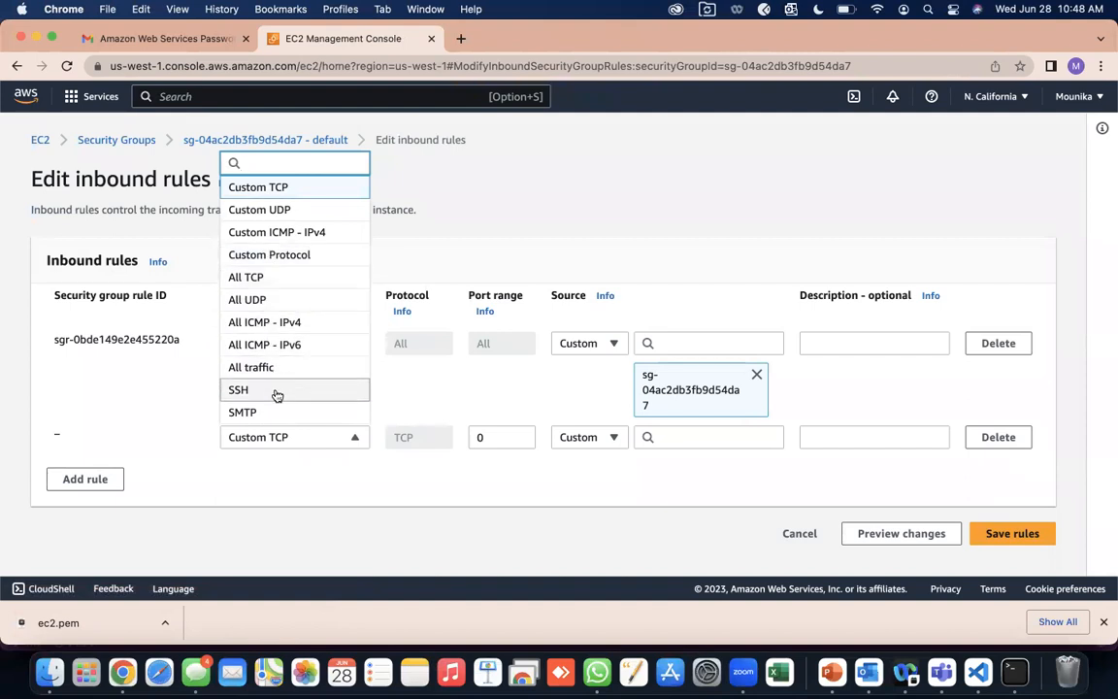
left_click(276, 393)
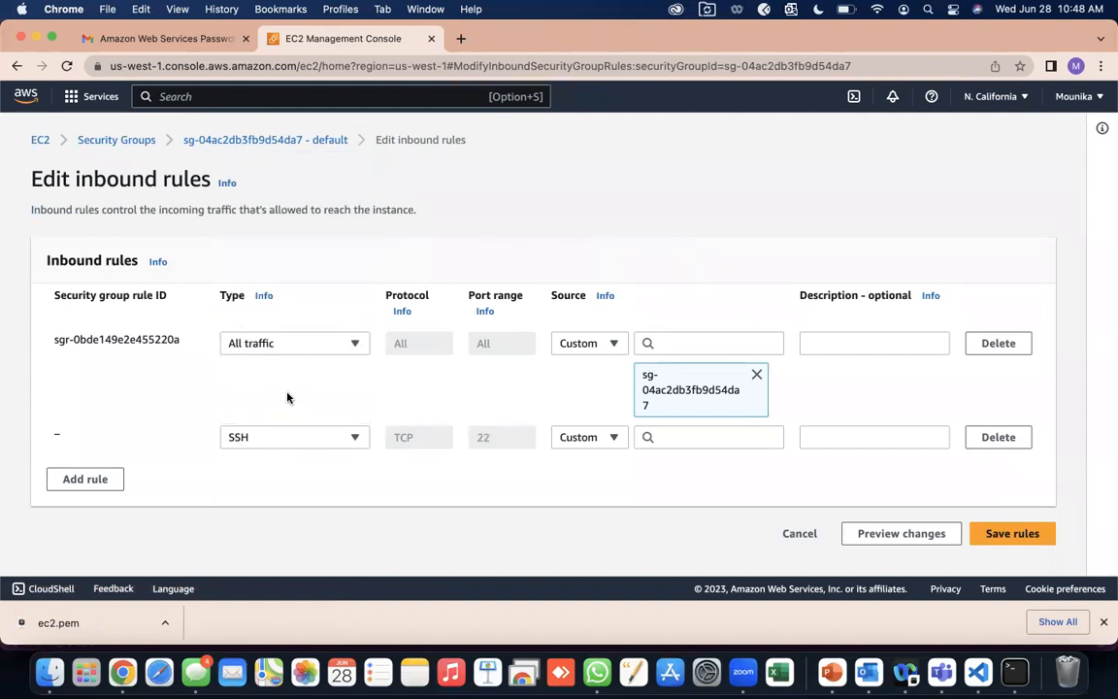
left_click(612, 437)
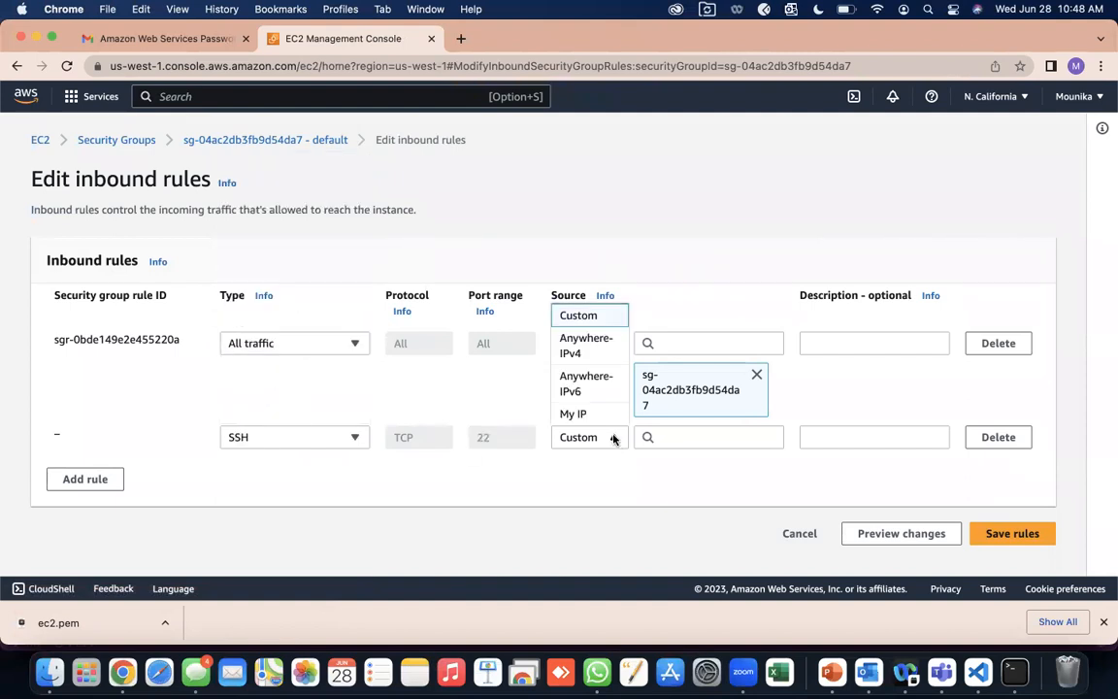
left_click(587, 345)
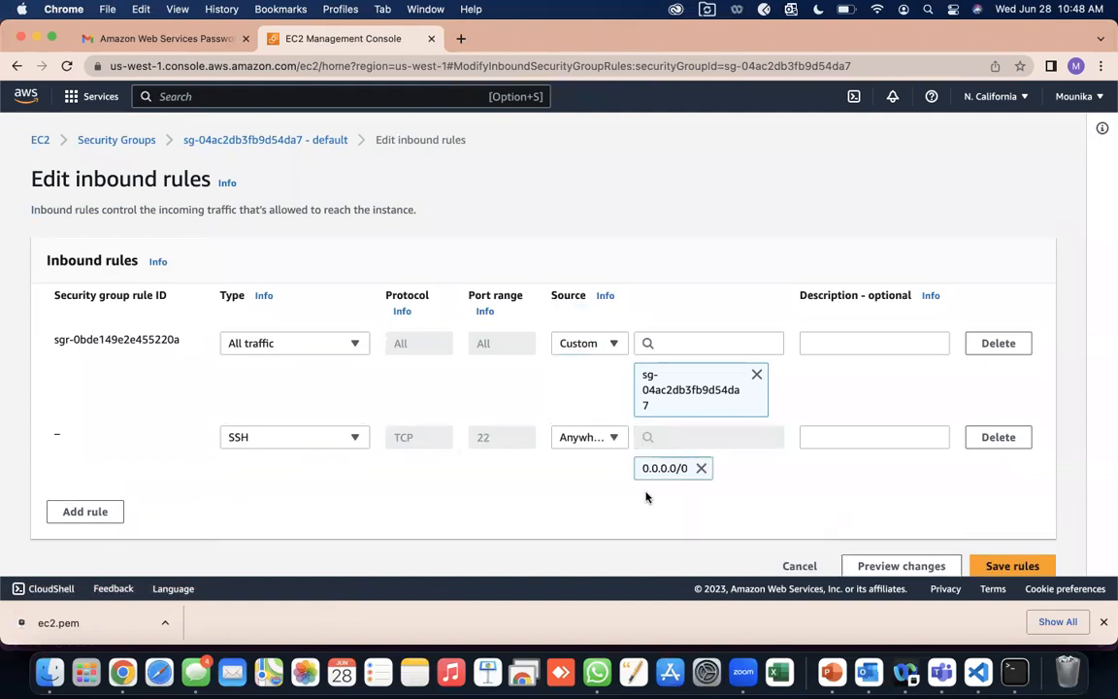
left_click(1013, 567)
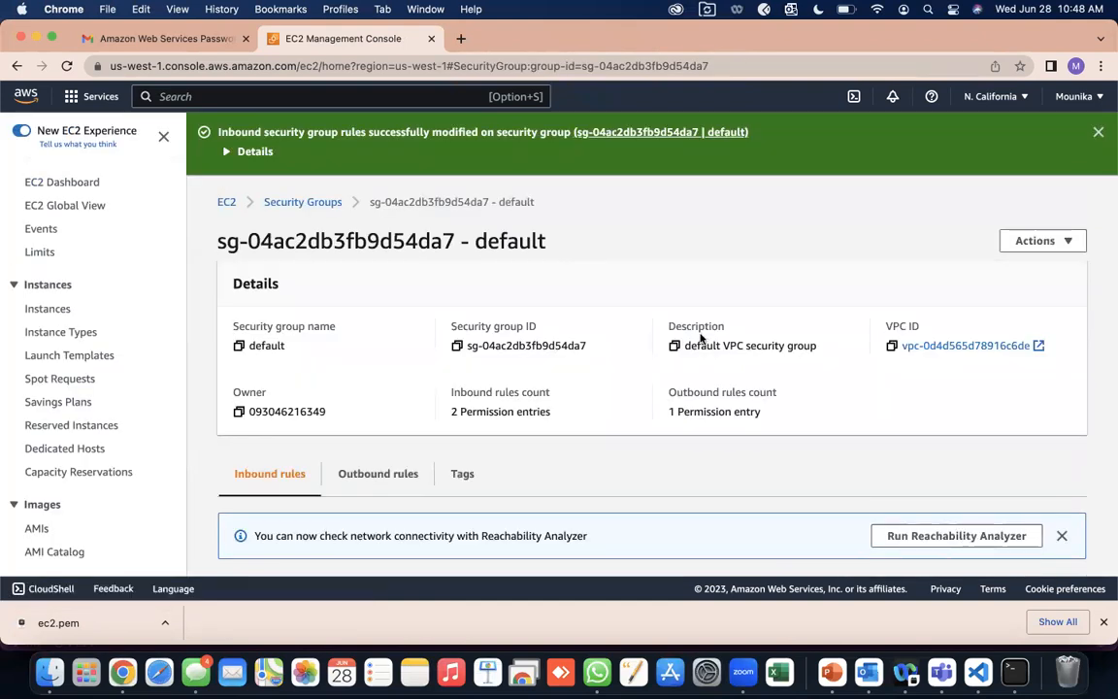
Connect to the Terraform instance through EC2 Instance Connect as ubuntu.
left_click(42, 313)
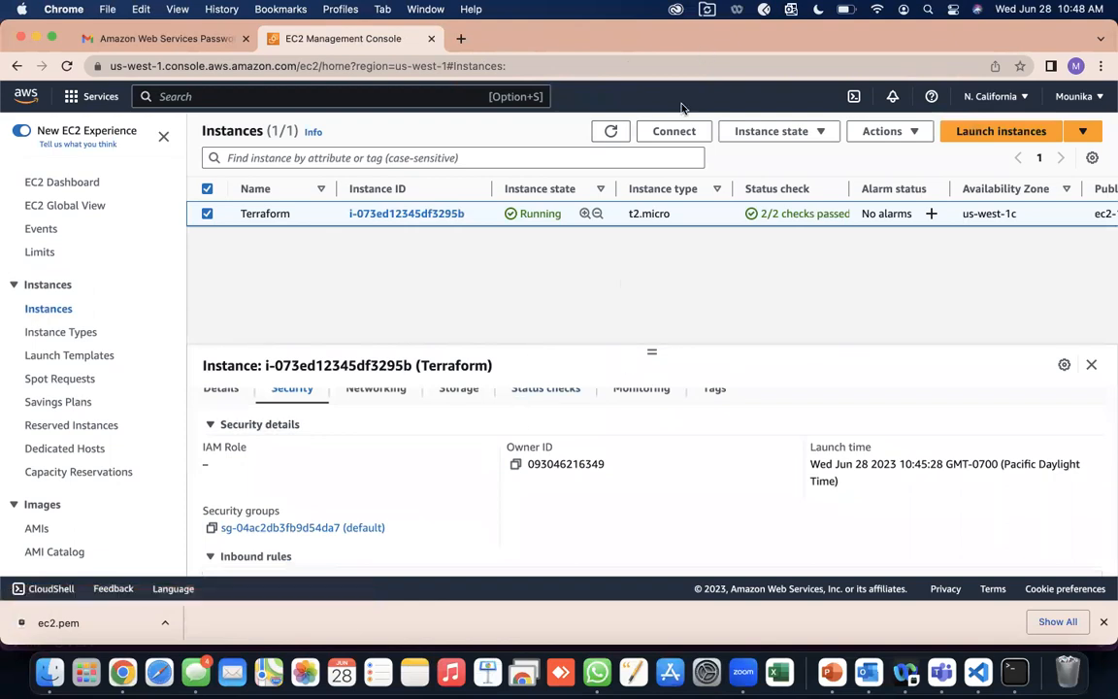
left_click(679, 132)
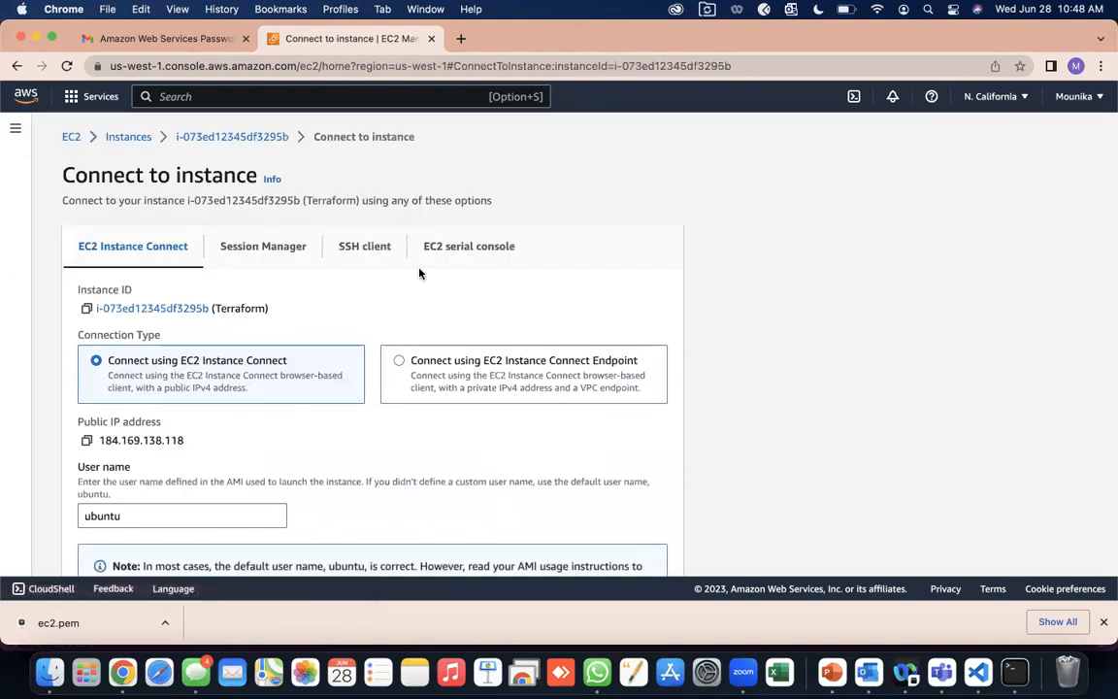
scroll(369, 475, "down", 2)
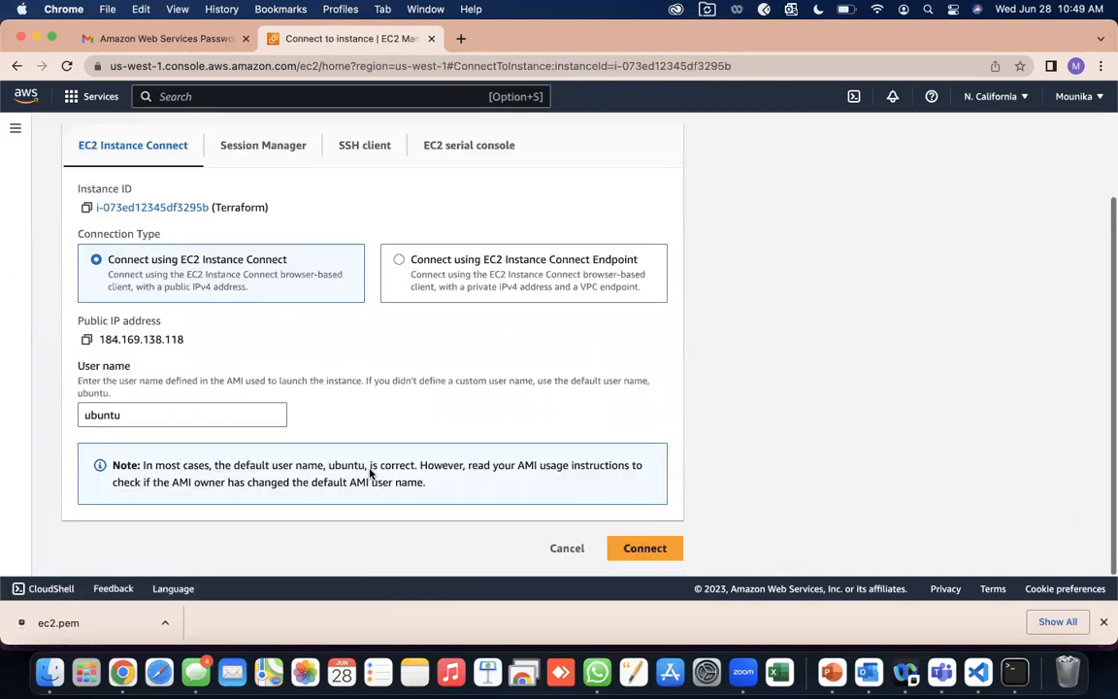
left_click(654, 550)
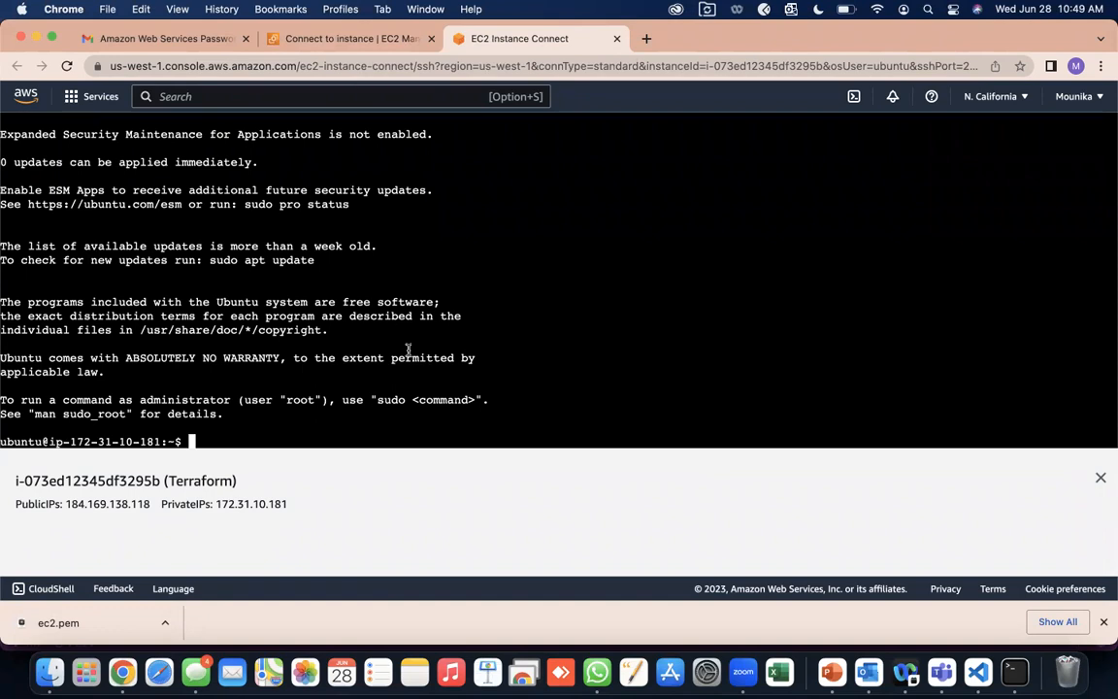
Switch to the root user in the instance's terminal with "sudo su -".
key("Return")
key("Return")
key("Return")
key("Return")
type("sudo su -")
key("Return")
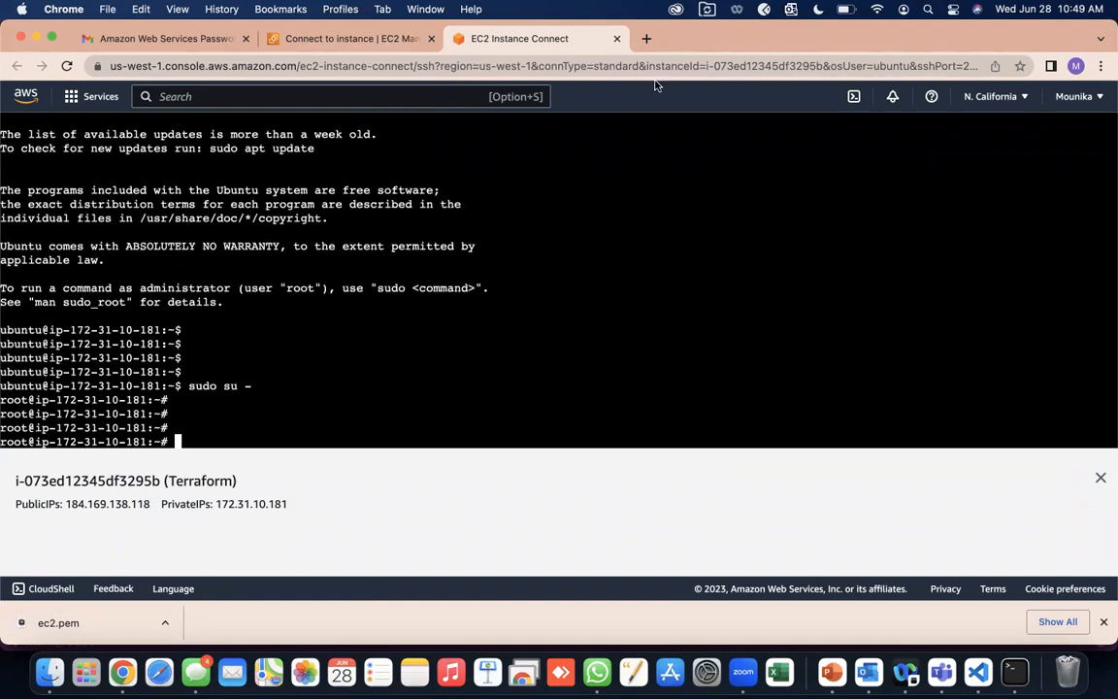
Leave the instance's connection page and return to the EC2 instances list.
left_click(308, 40)
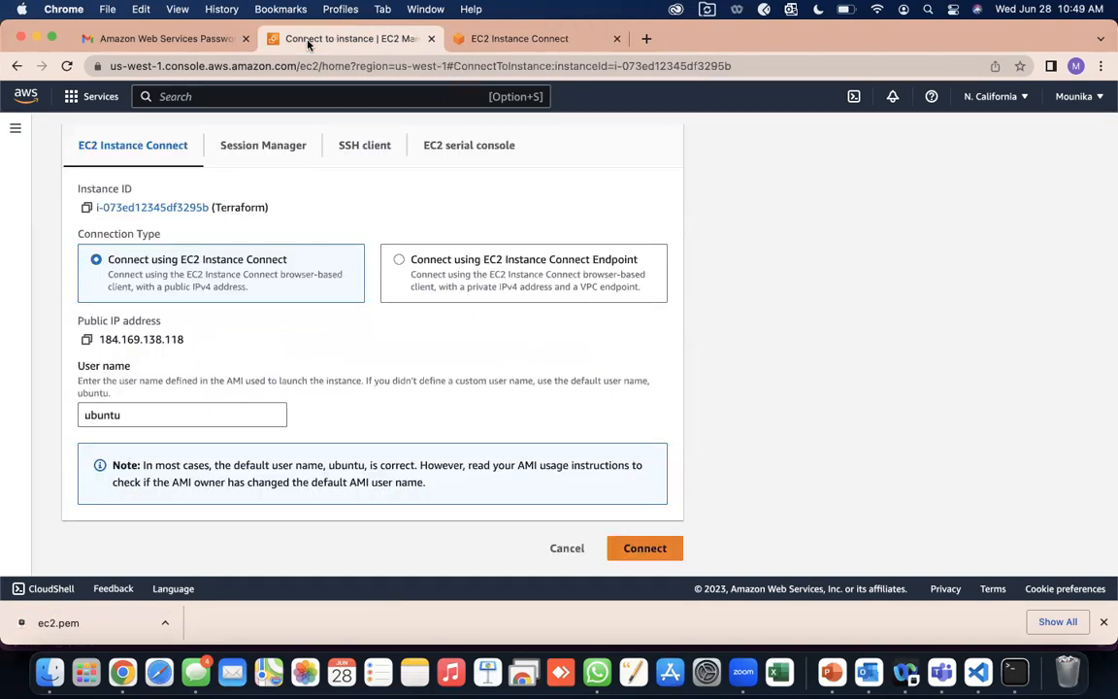
left_click(567, 548)
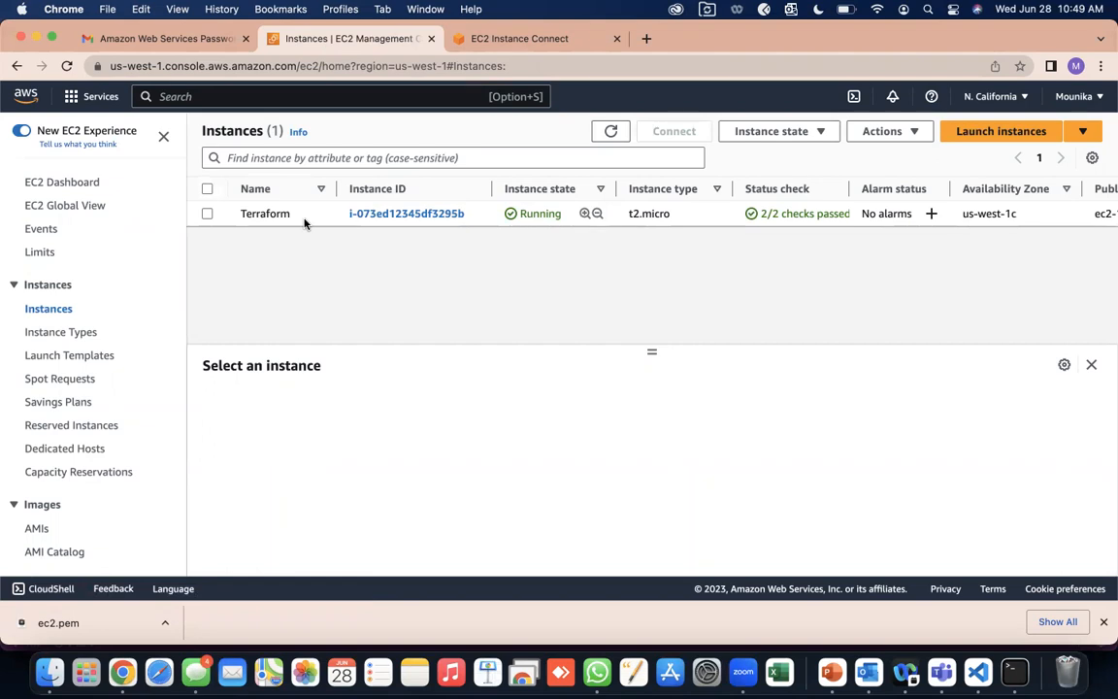
Select the Terraform instance and copy its public IPv4 address.
left_click(217, 214)
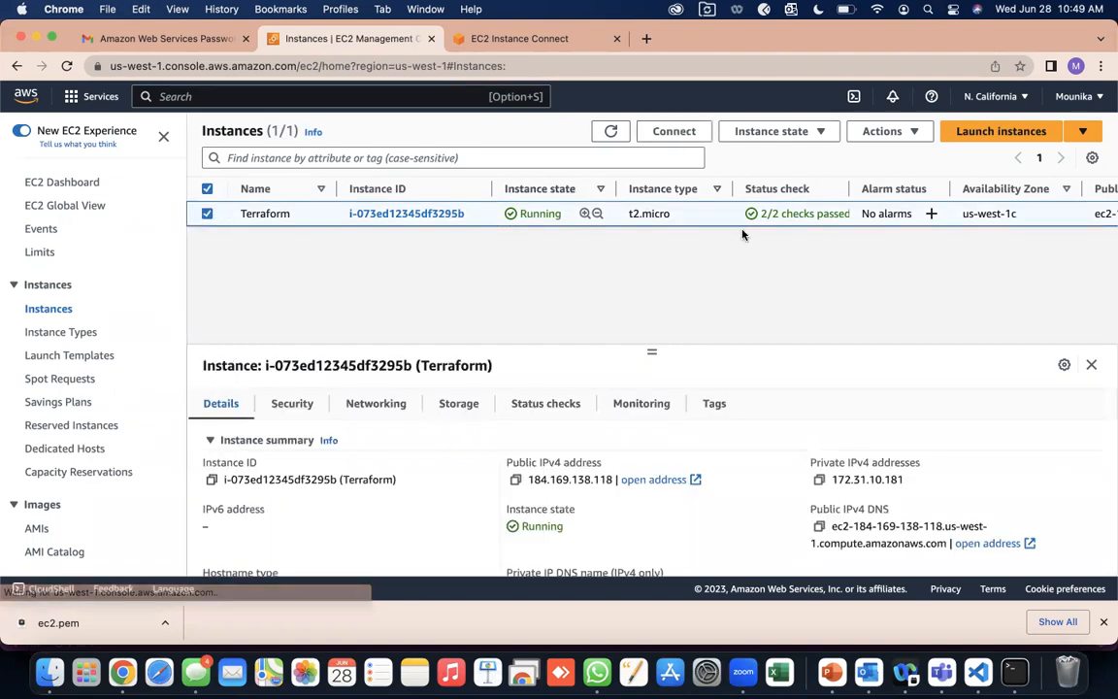
left_click(515, 480)
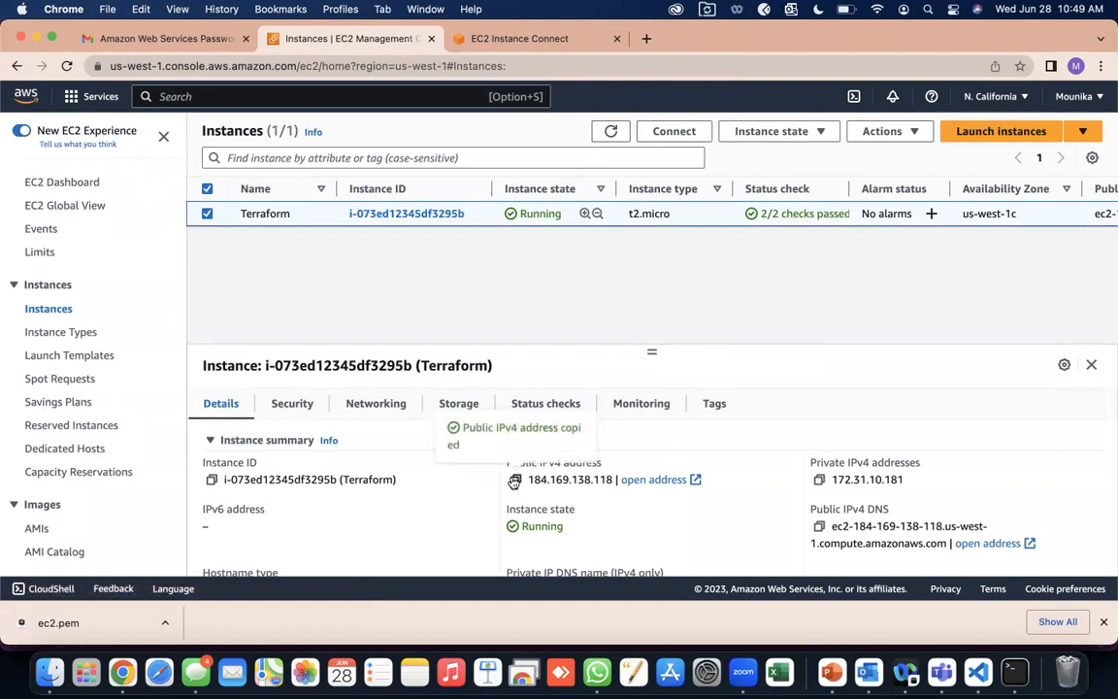
Switch to the Terminal app, expand its window to full screen and get a fresh prompt.
left_click(84, 673)
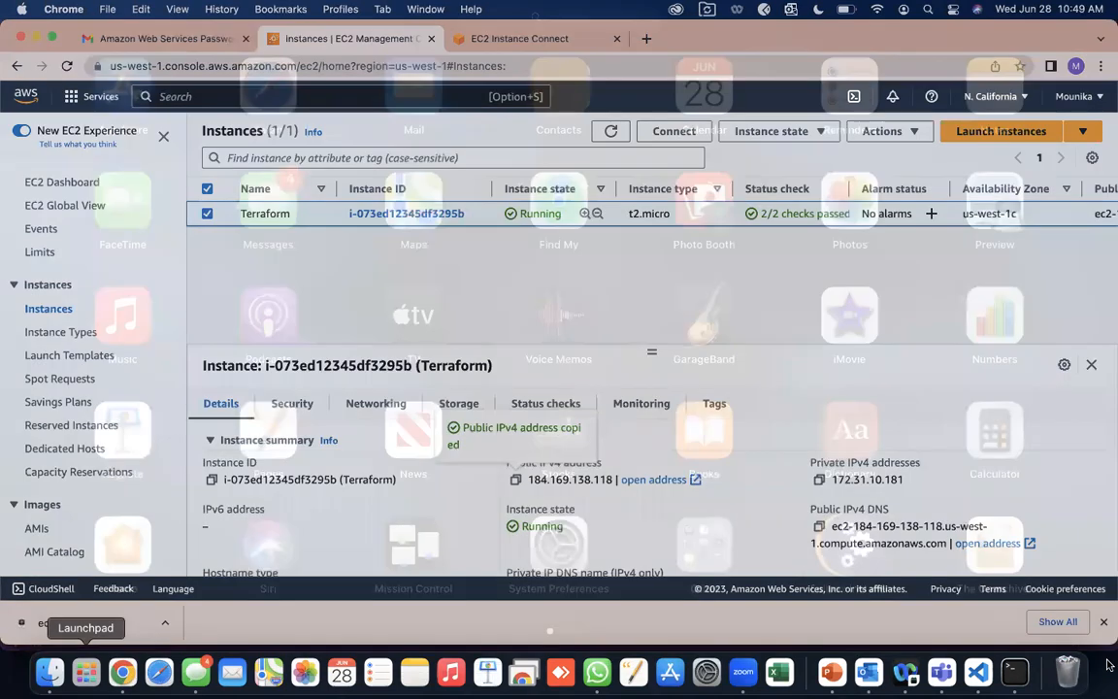
left_click(1014, 674)
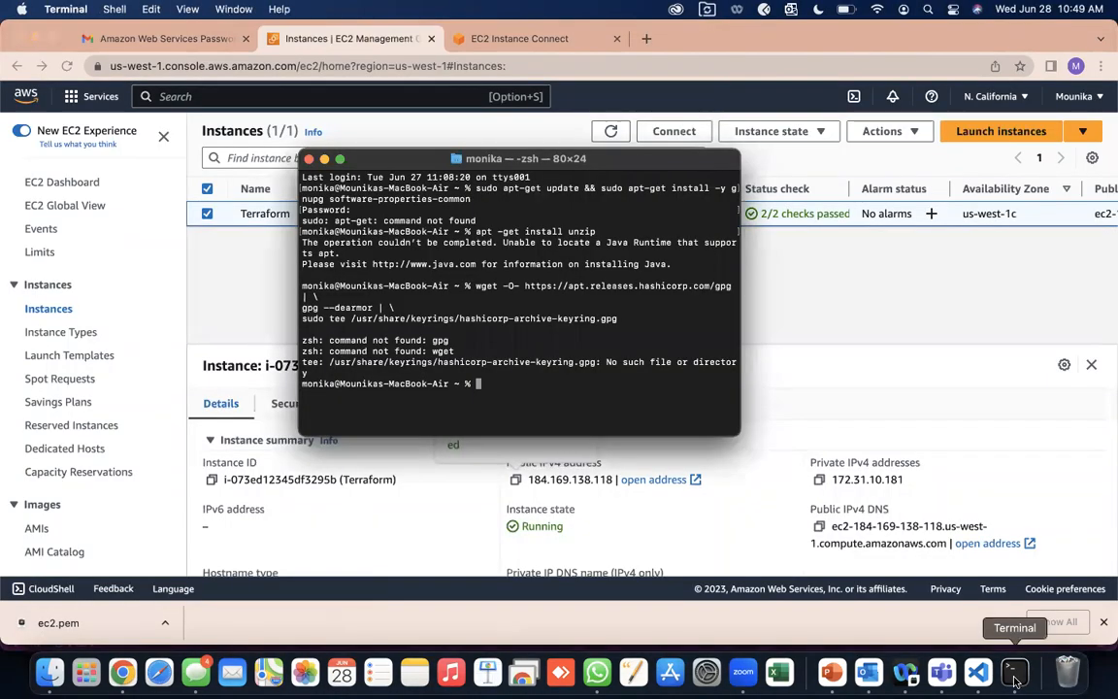
left_click(340, 159)
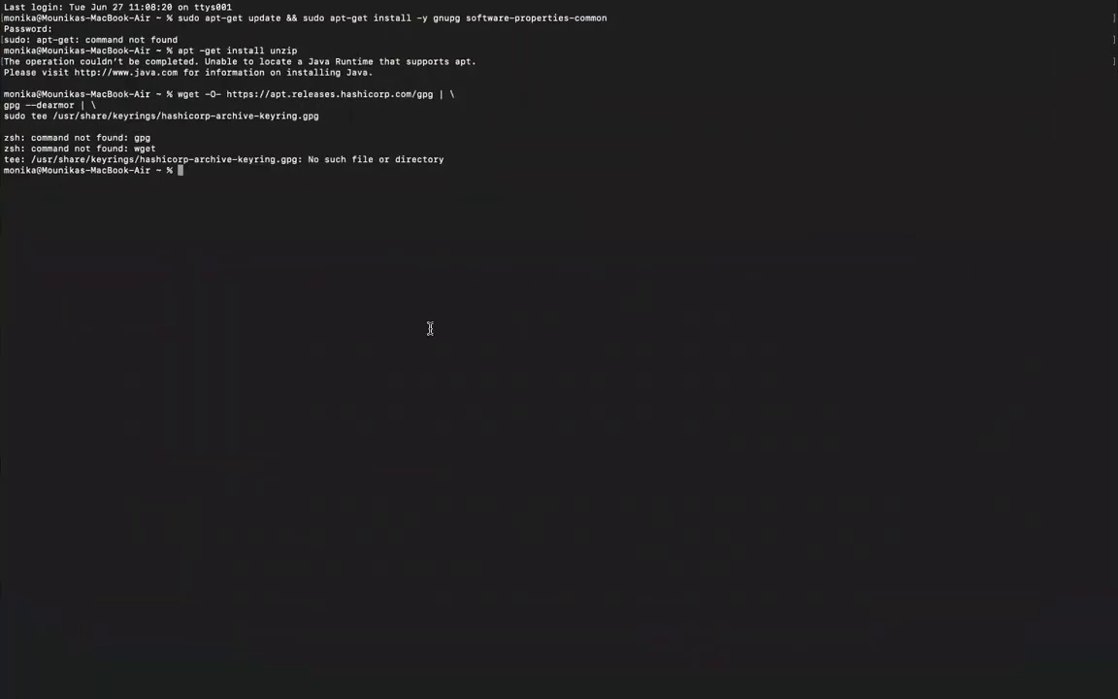
type("++")
key("BackSpace")
key("BackSpace")
key("Return")
key("Return")
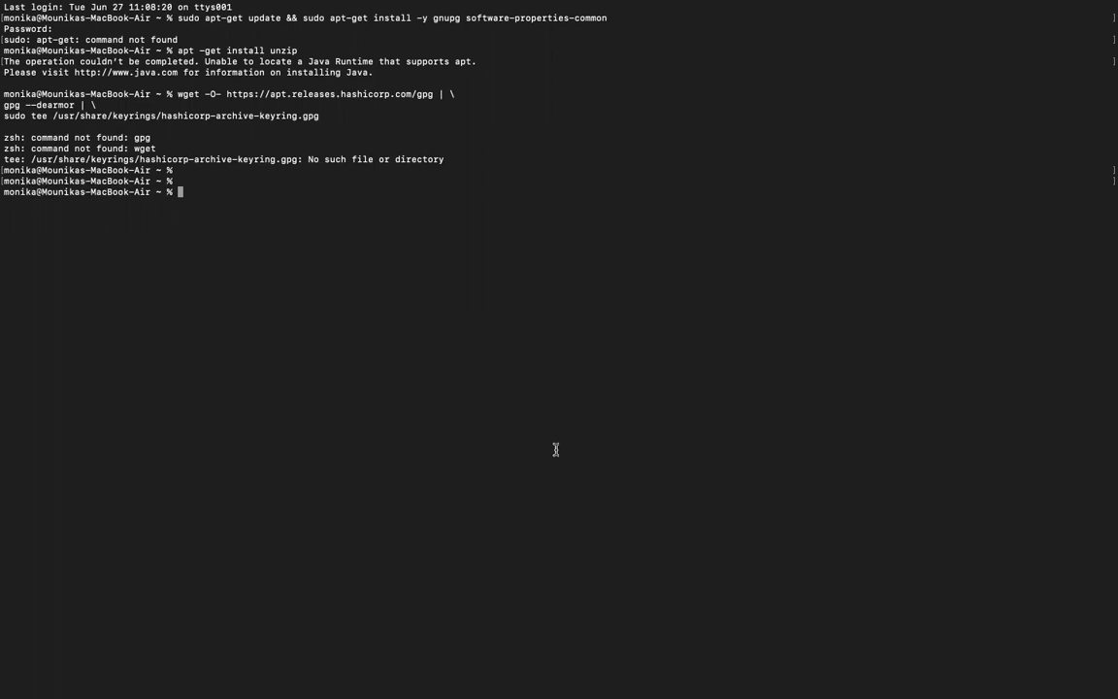
List the home folder's contents and change into the Downloads directory.
type("ls")
key("Return")
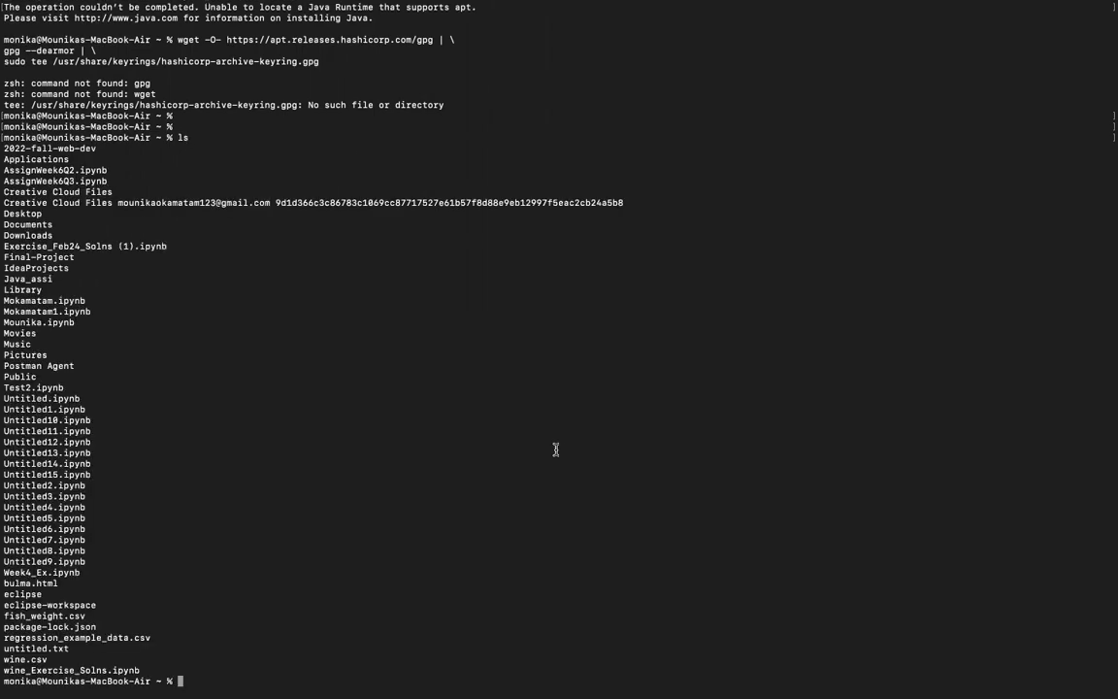
type("cd Do")
key("Tab")
key("Tab")
type("wnlo")
key("BackSpace")
key("BackSpace")
key("BackSpace")
key("BackSpace")
key("BackSpace")
key("BackSpace")
key("BackSpace")
key("BackSpace")
key("BackSpace")
key("BackSpace")
key("BackSpace")
key("BackSpace")
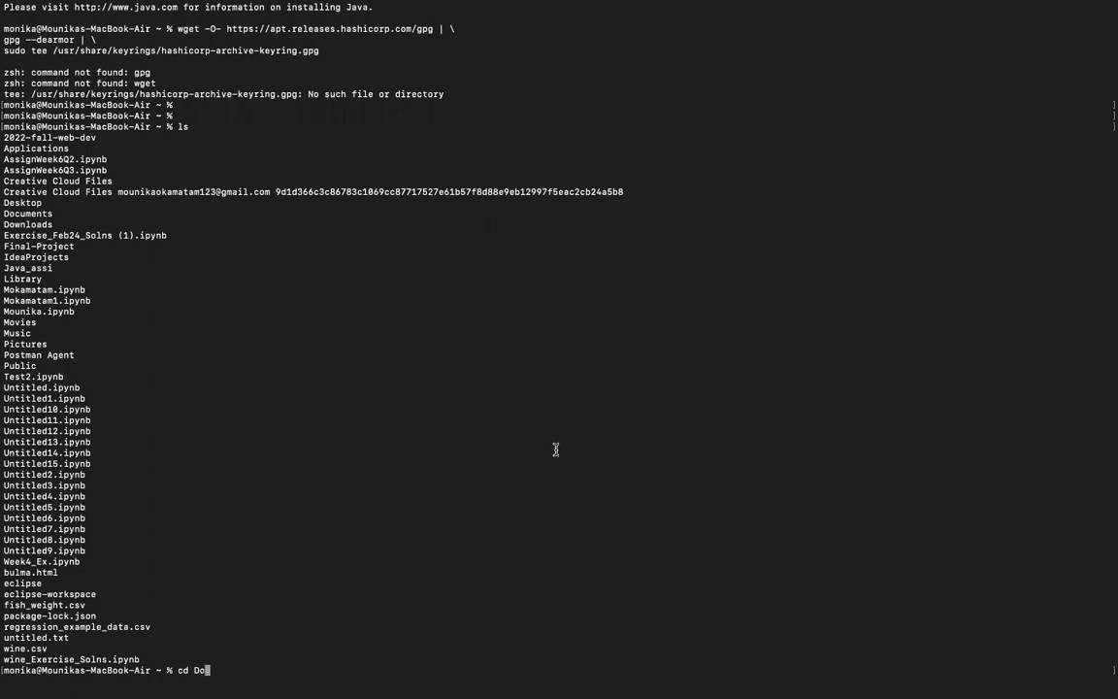
type("w")
key("Tab")
key("Return")
List the Downloads files in long format and narrow the listing to the key file with "ls -l | grep ec2".
type("ll")
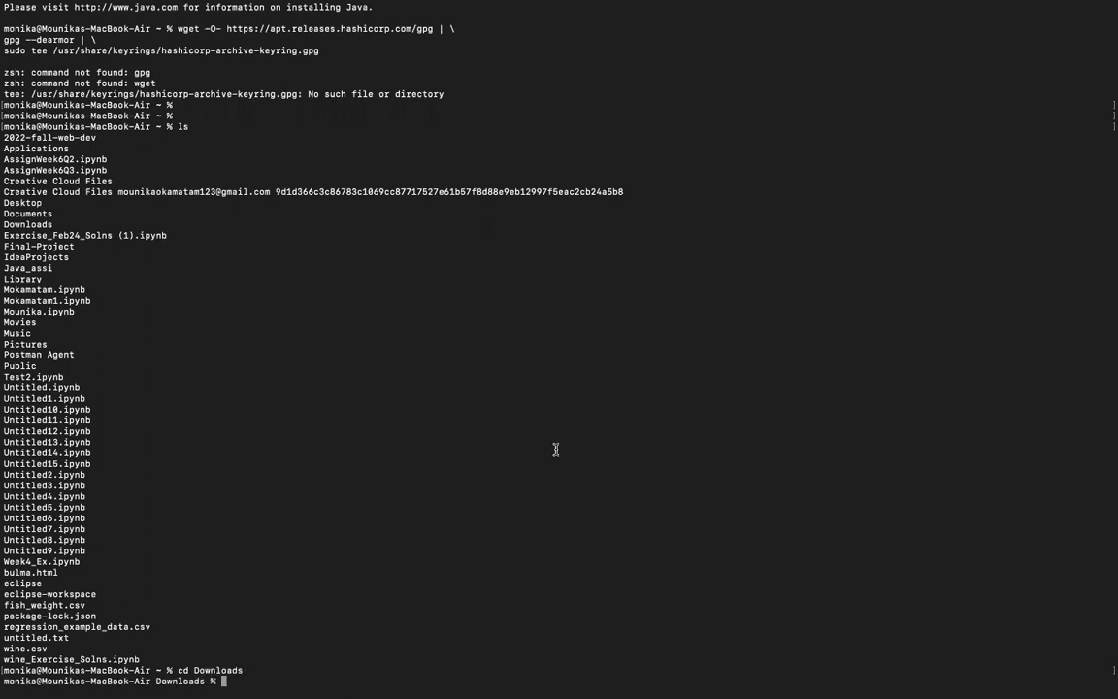
key("Return")
type("ls -l")
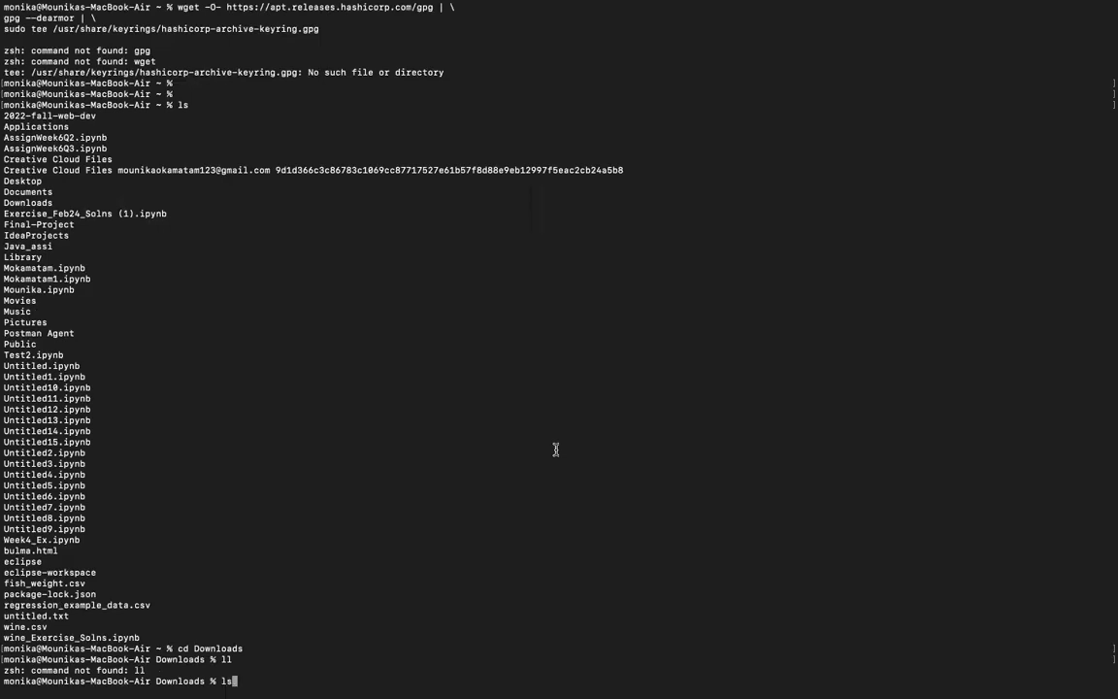
key("Return")
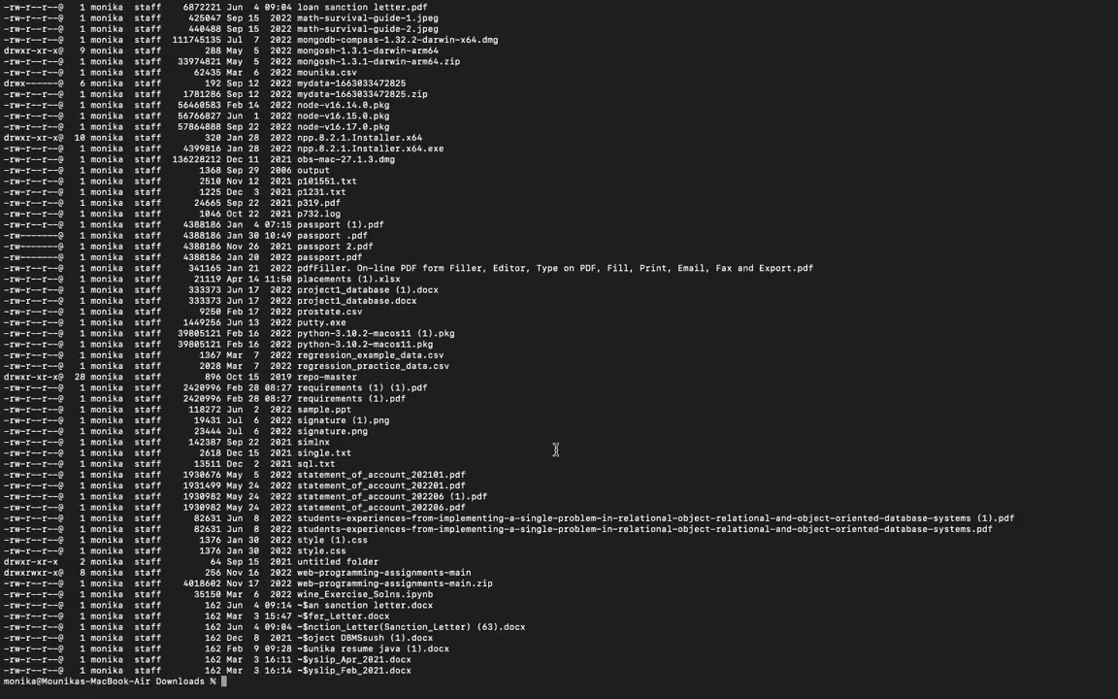
type("ll")
key("BackSpace")
key("BackSpace")
key("BackSpace")
type("ls -l | grep ec2")
key("Return")
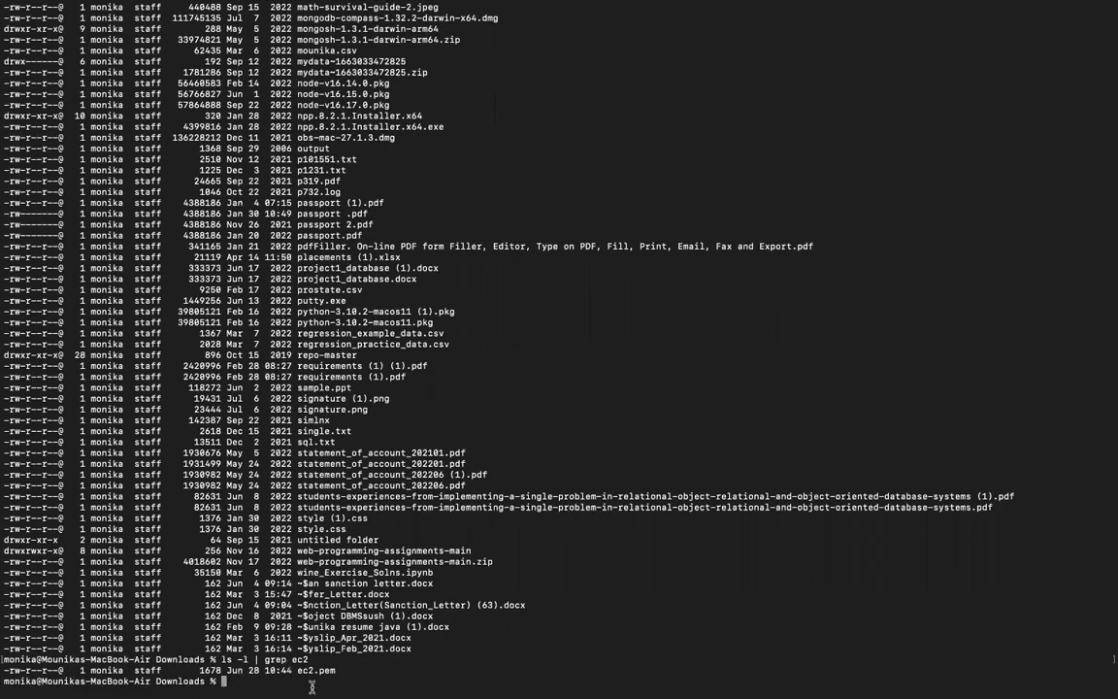
Make the key file read-only for its owner with "chmod 400 ec2.pem".
type("chmod 400 ec2.pem")
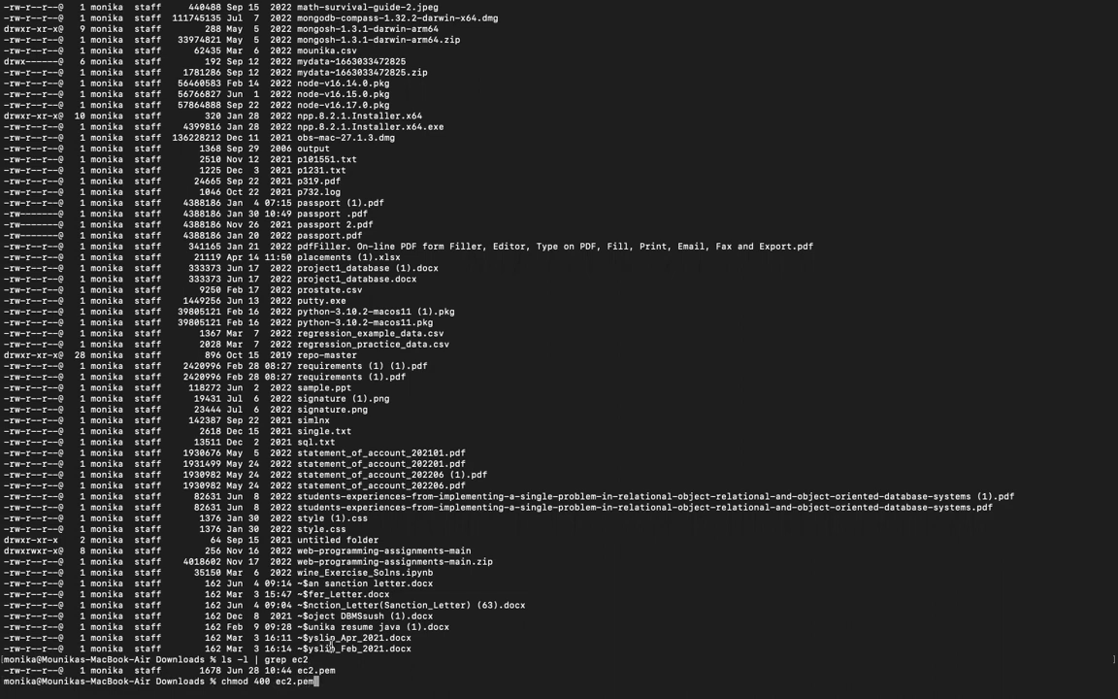
key("Return")
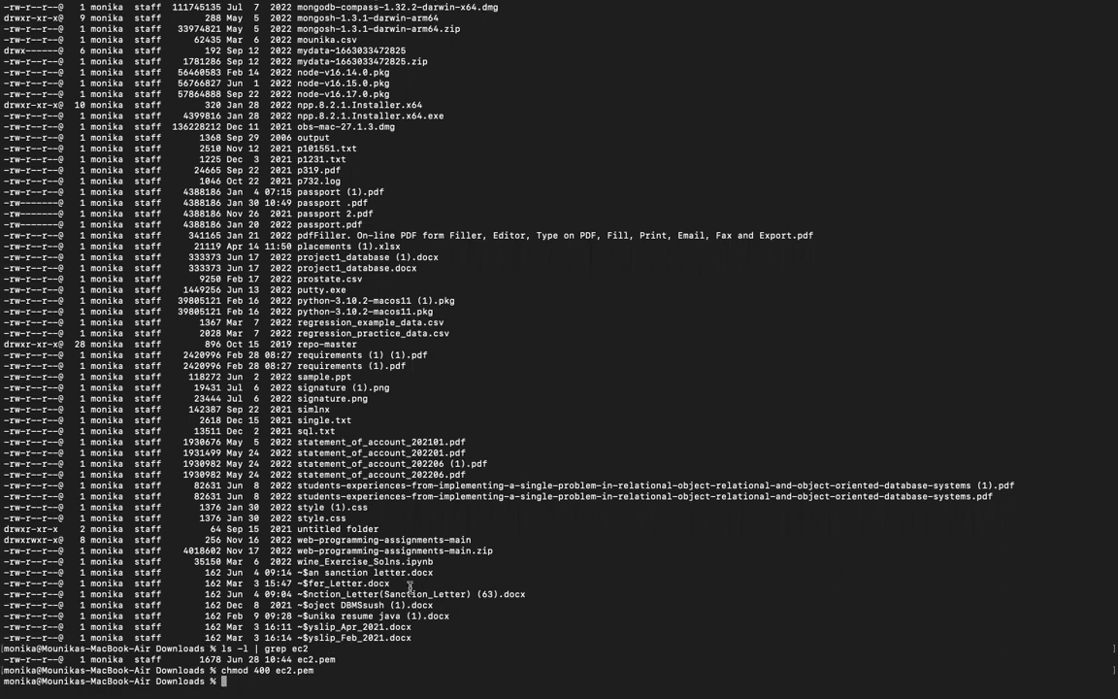
Start an "ssh -i" command for user ubuntu and paste the instance's copied IP address after the @.
type("ssh -i ec")
key("Tab")
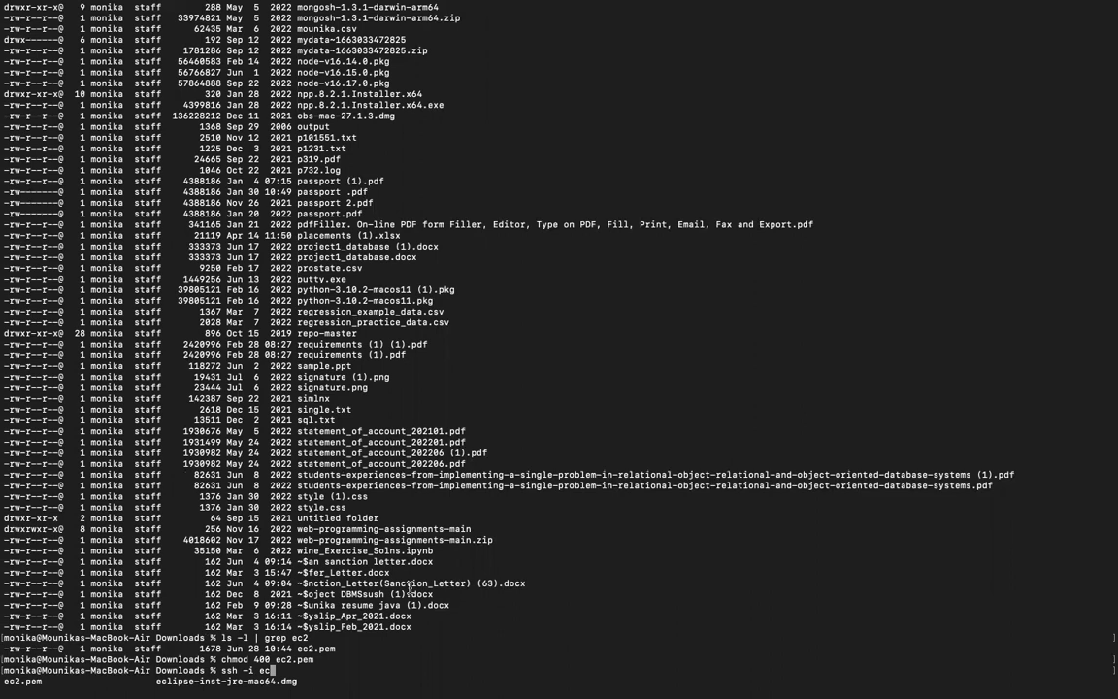
left_click_drag(309, 637, 226, 641)
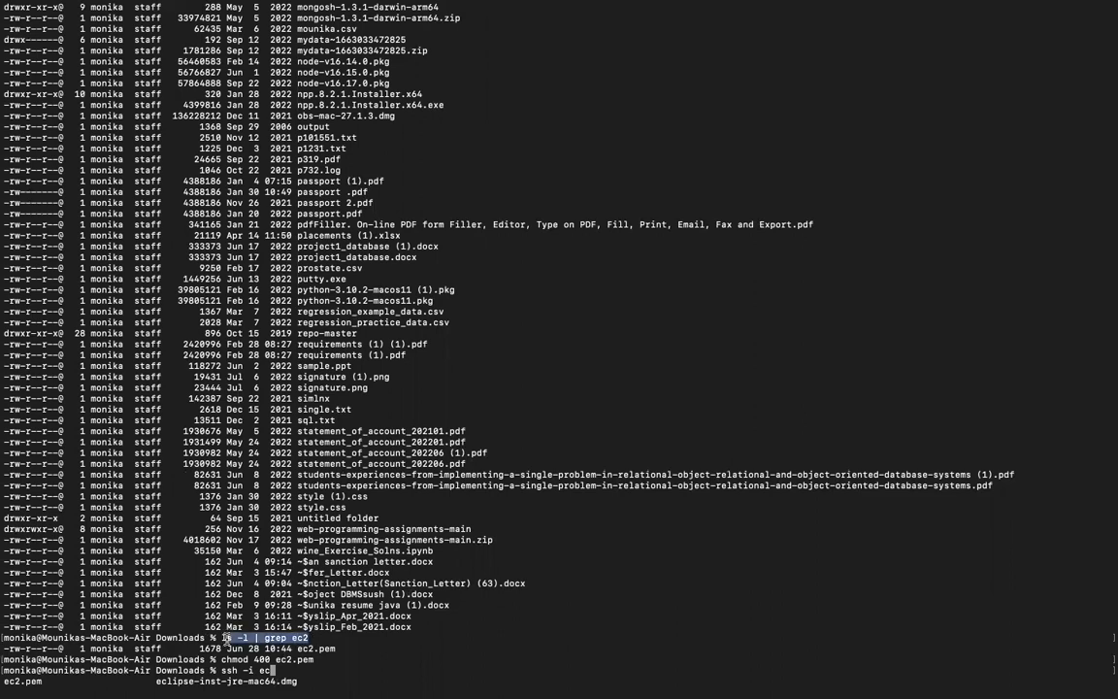
left_click(226, 640)
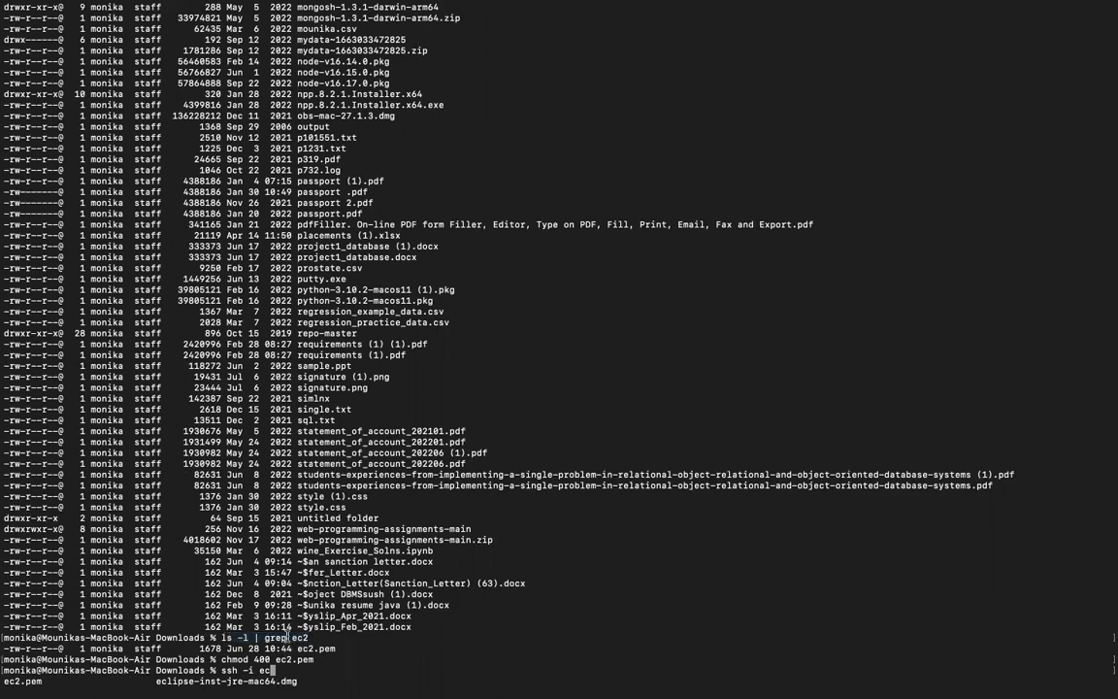
left_click_drag(248, 637, 221, 638)
double_click(277, 637)
left_click(380, 595)
key("BackSpace")
key("BackSpace")
type("ubuntu")
type("@")
right_click(487, 613)
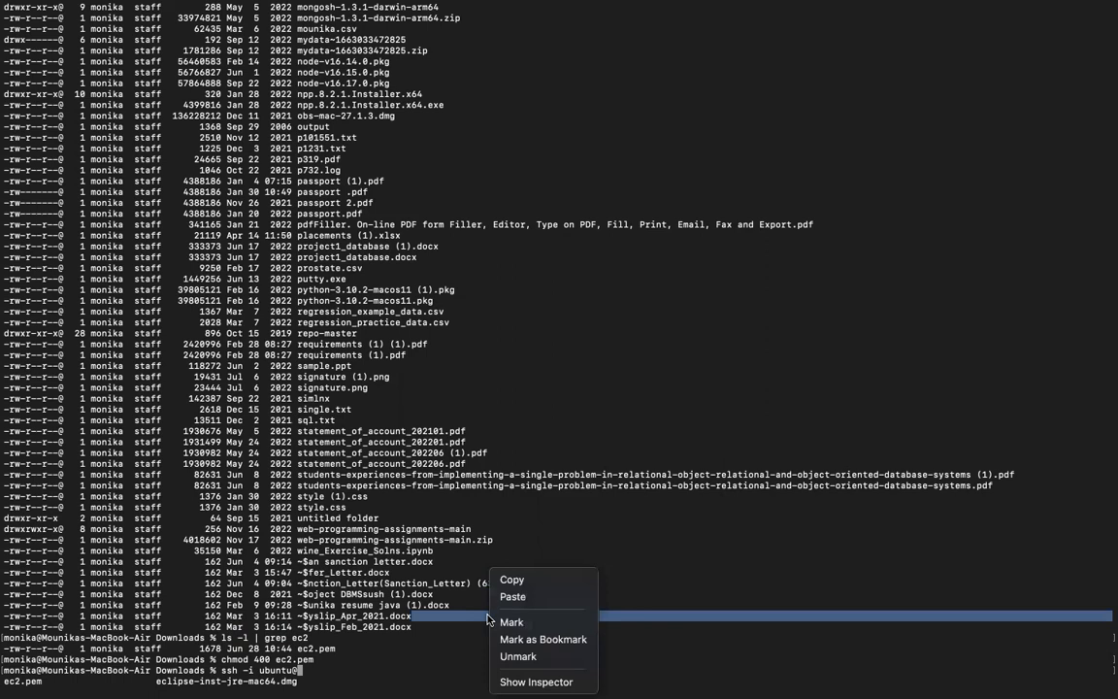
left_click(532, 597)
type("184.169.138.118")
key("BackSpace")
key("Left")
key("Left")
key("Left")
key("Left")
key("Left")
key("Left")
key("Left")
key("Left")
key("Left")
key("Left")
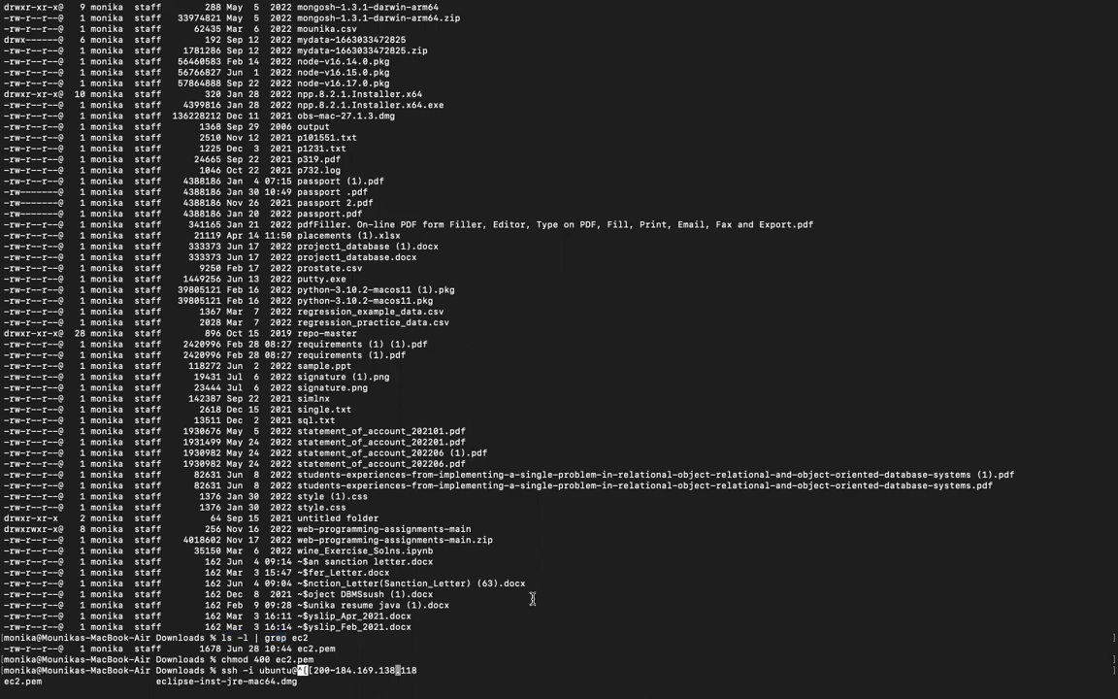
key("Left")
key("Left")
key("Left")
key("Left")
key("Left")
key("Left")
key("BackSpace")
key("BackSpace")
key("BackSpace")
key("BackSpace")
key("BackSpace")
key("BackSpace")
key("Right")
key("Right")
key("Right")
key("Right")
key("Right")
key("Right")
key("Right")
key("Right")
key("Right")
key("Right")
key("Right")
key("Right")
key("Right")
key("Right")
key("Right")
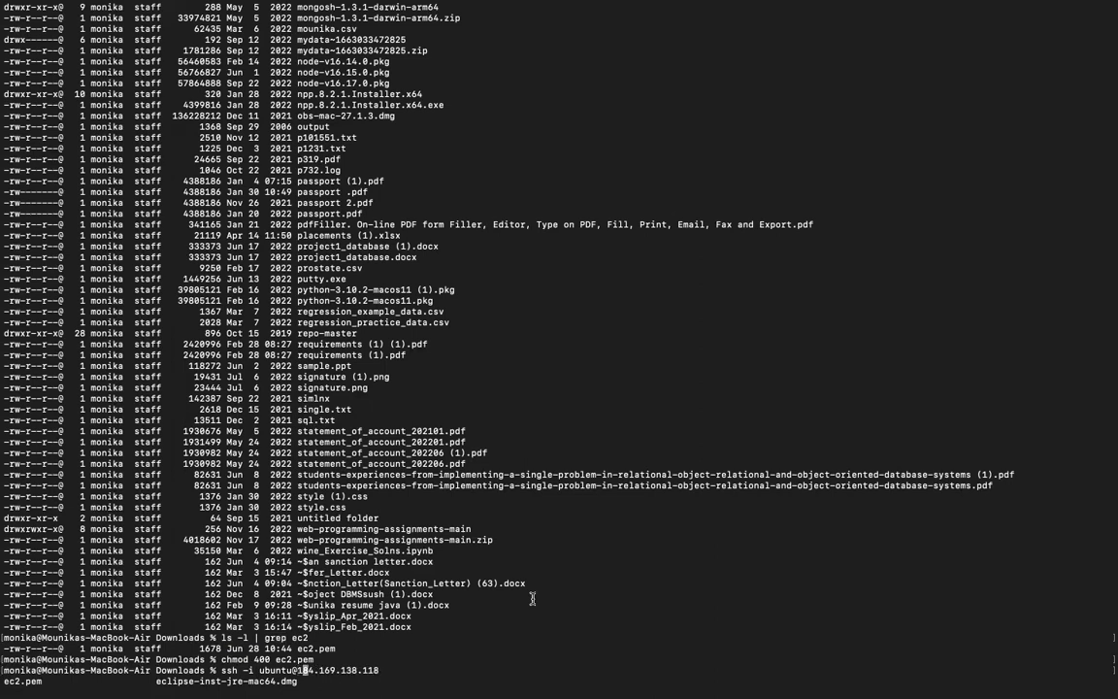
key("Left")
key("Left")
key("Left")
key("Left")
key("Left")
key("Left")
key("Left")
key("Left")
key("Left")
key("Left")
key("Left")
key("Left")
key("Left")
key("Left")
key("Left")
key("Left")
key("Left")
key("Left")
key("Left")
key("Left")
key("Right")
key("Right")
key("Right")
key("Right")
key("Right")
key("Right")
key("Right")
type("ec")
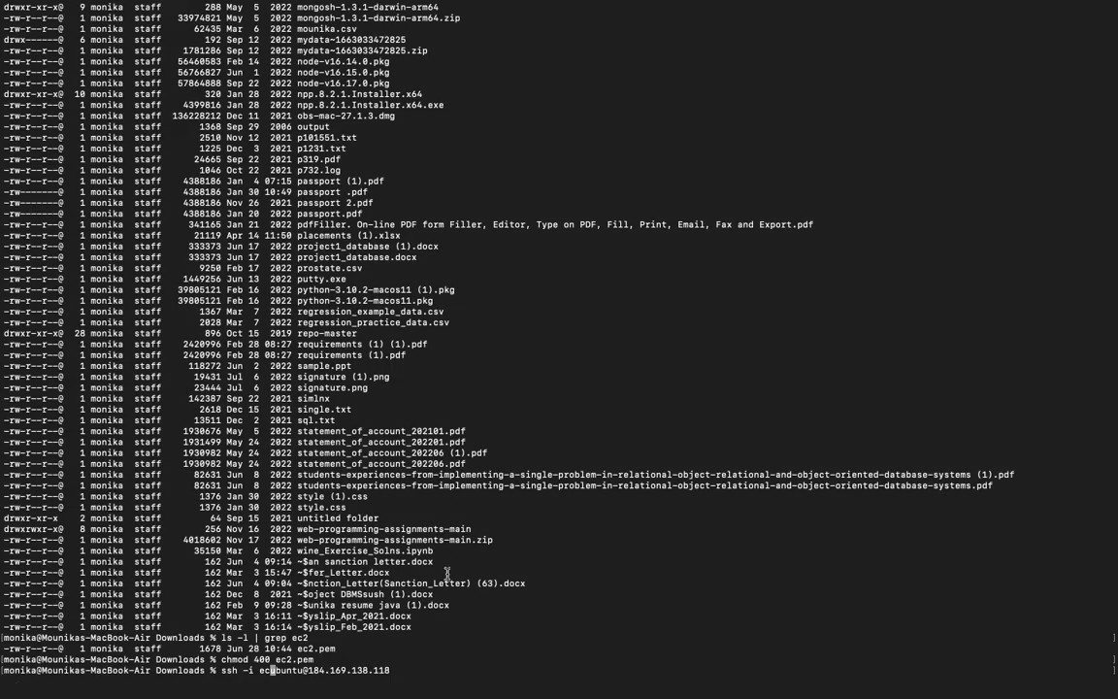
type("2.pem")
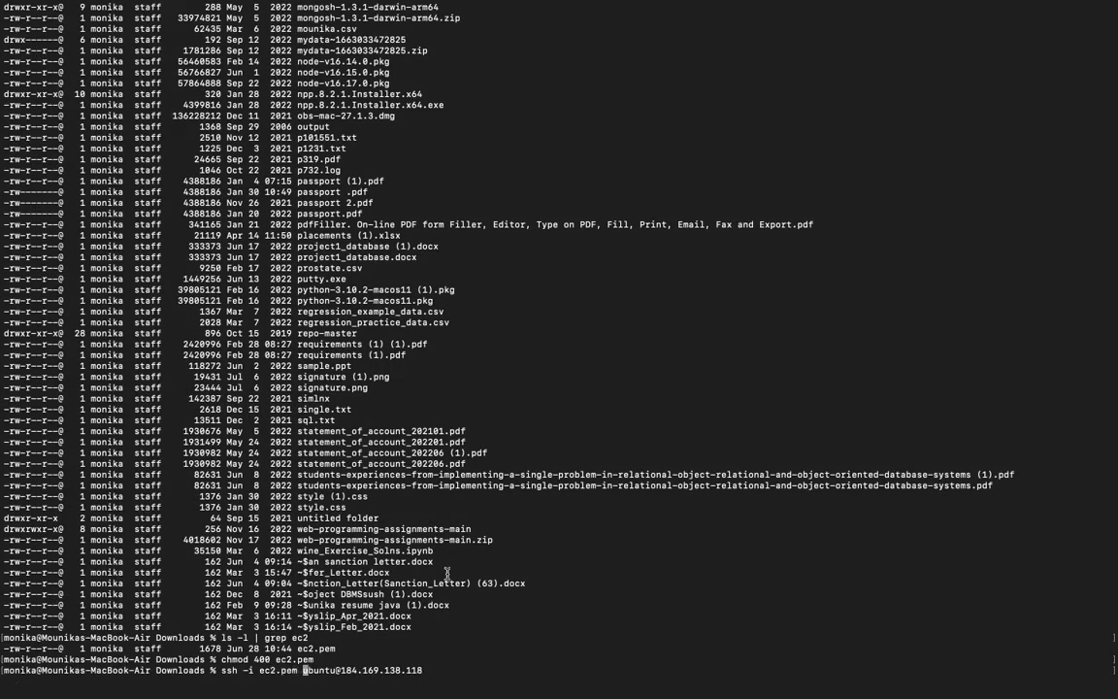
key("Return")
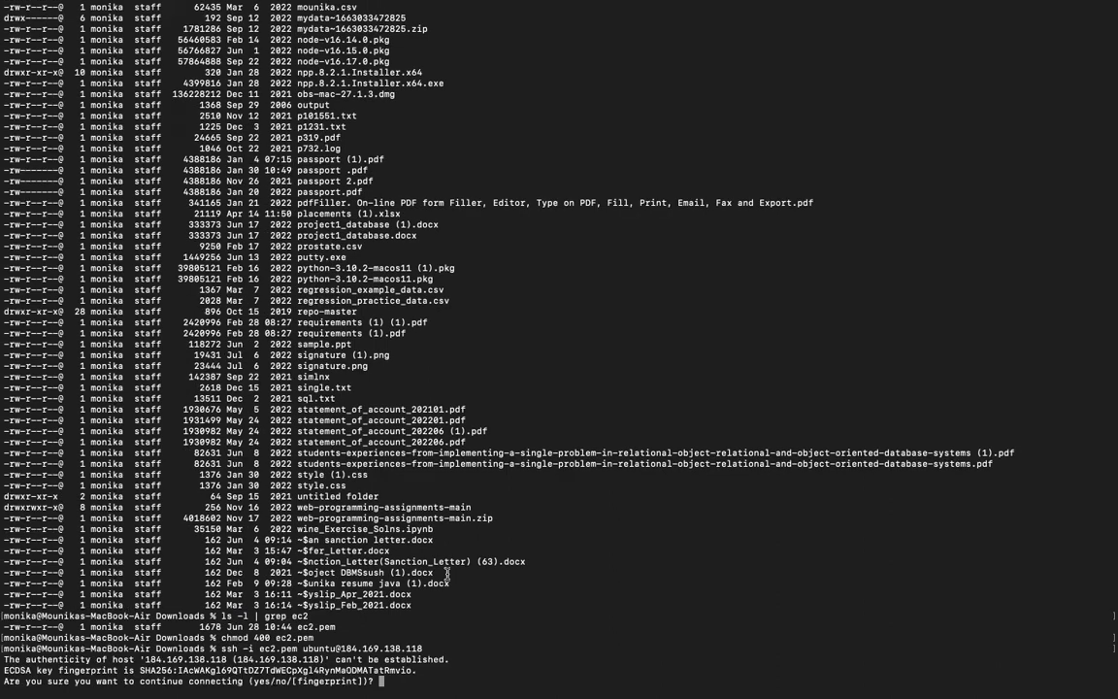
type("yes")
key("Return")
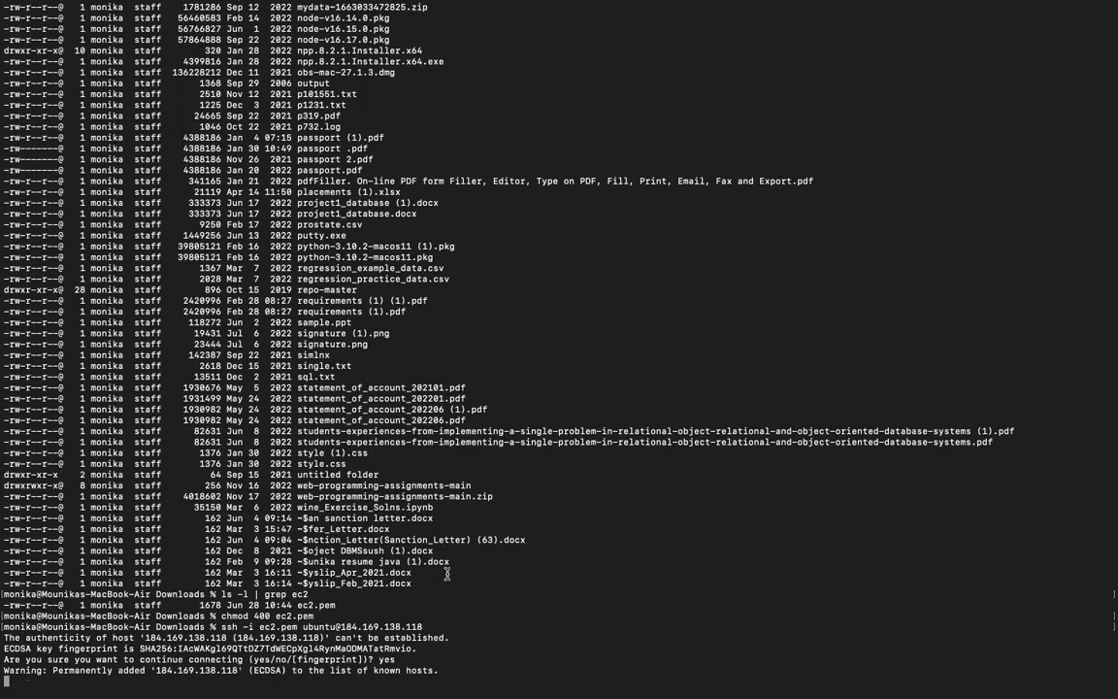
Switch to the root user in the SSH session with "sudo su -".
type("sudo ")
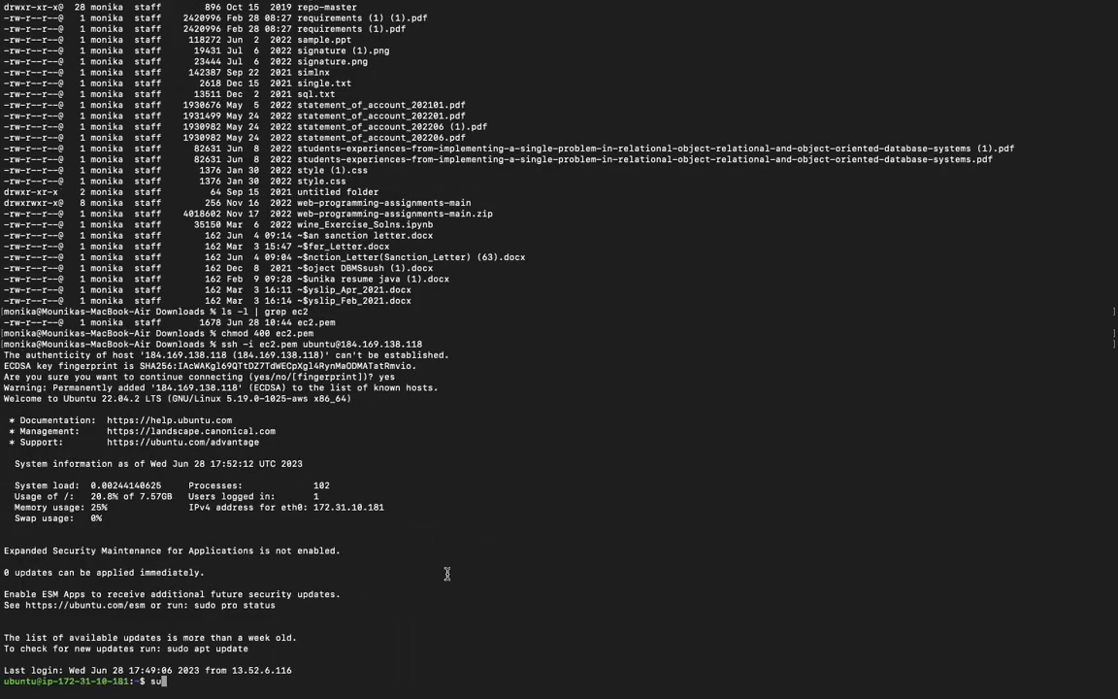
type("su -")
key("Return")
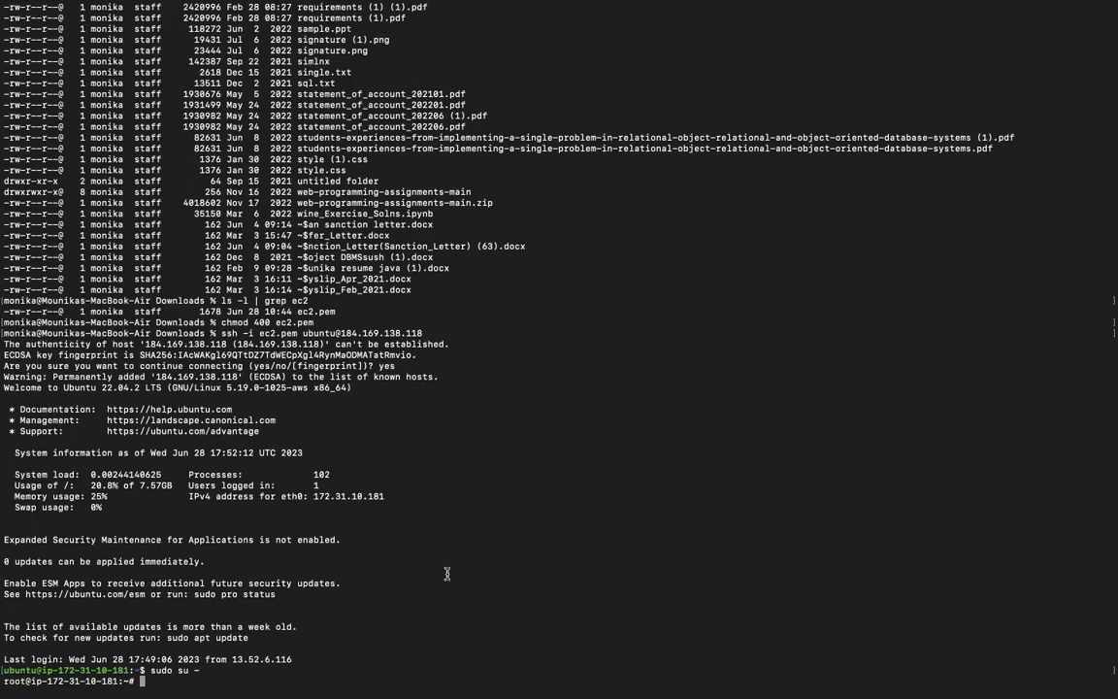
Clear the terminal and list the contents of root's home directory with ls.
key("ctrl+l")
key("Return")
key("Return")
key("Return")
key("Return")
key("Return")
key("Return")
key("Return")
key("Return")
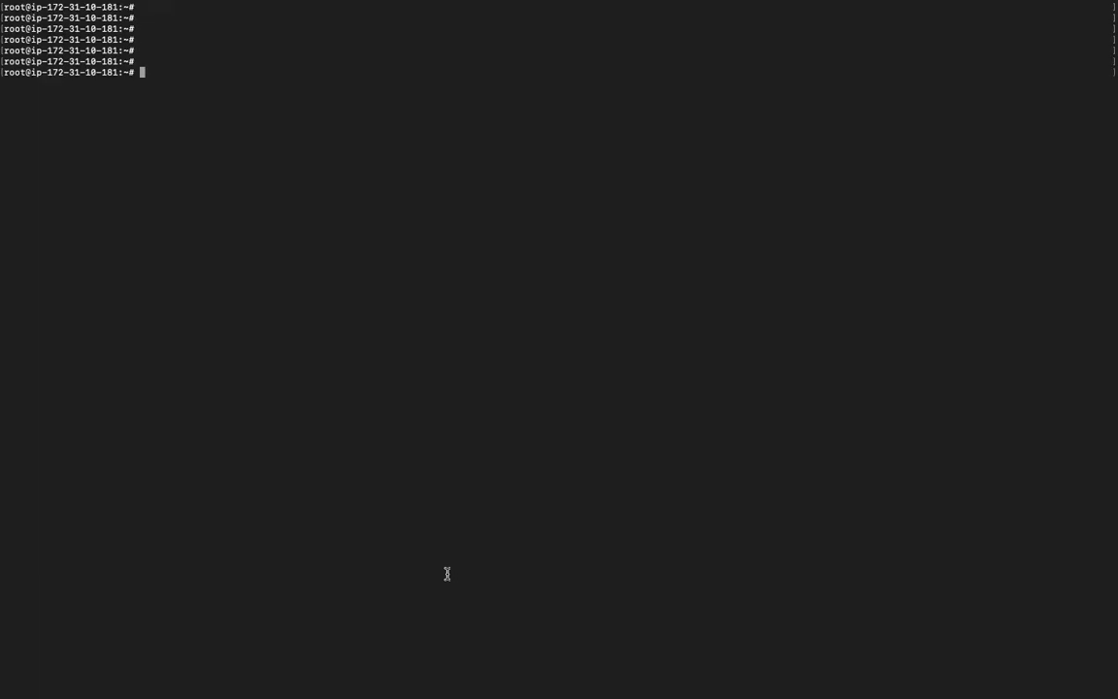
type("ls")
key("Return")
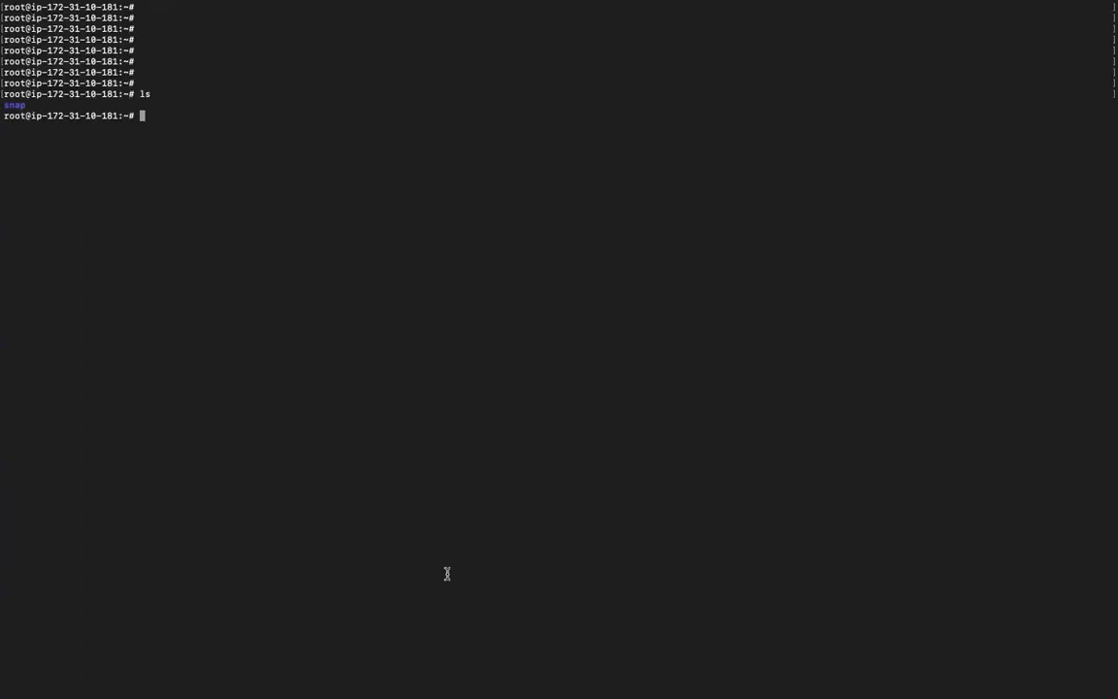
Log out of the root and ubuntu sessions to close the SSH connection, and clear the terminal.
key("ctrl+d")
key("ctrl+d")
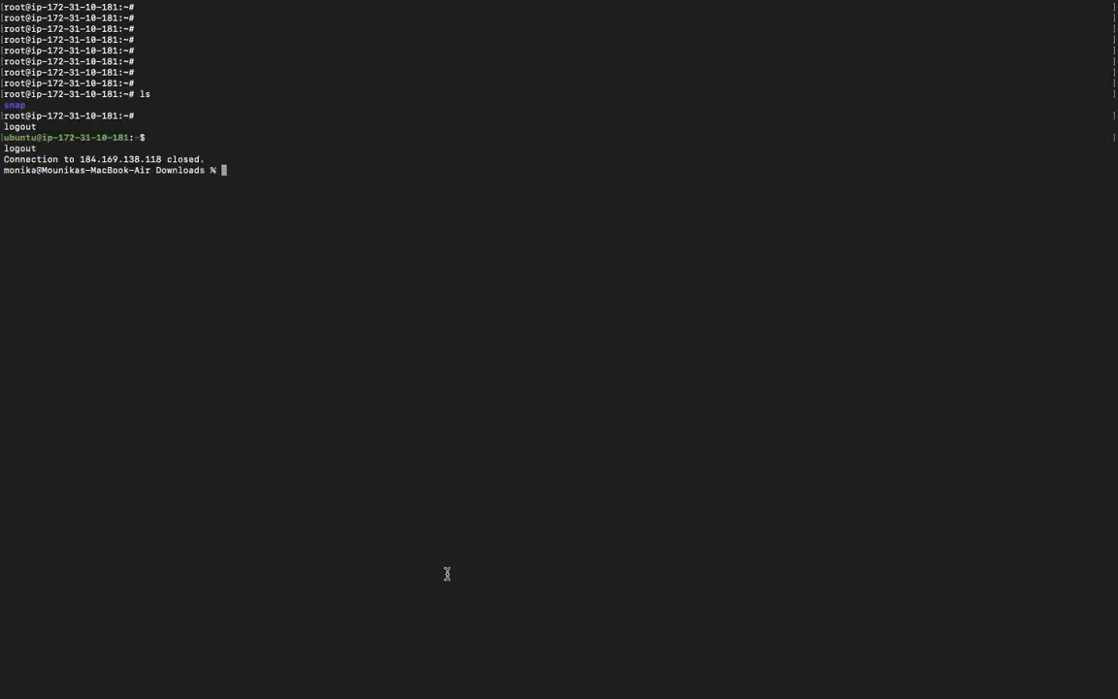
key("ctrl+l")
key("Up")
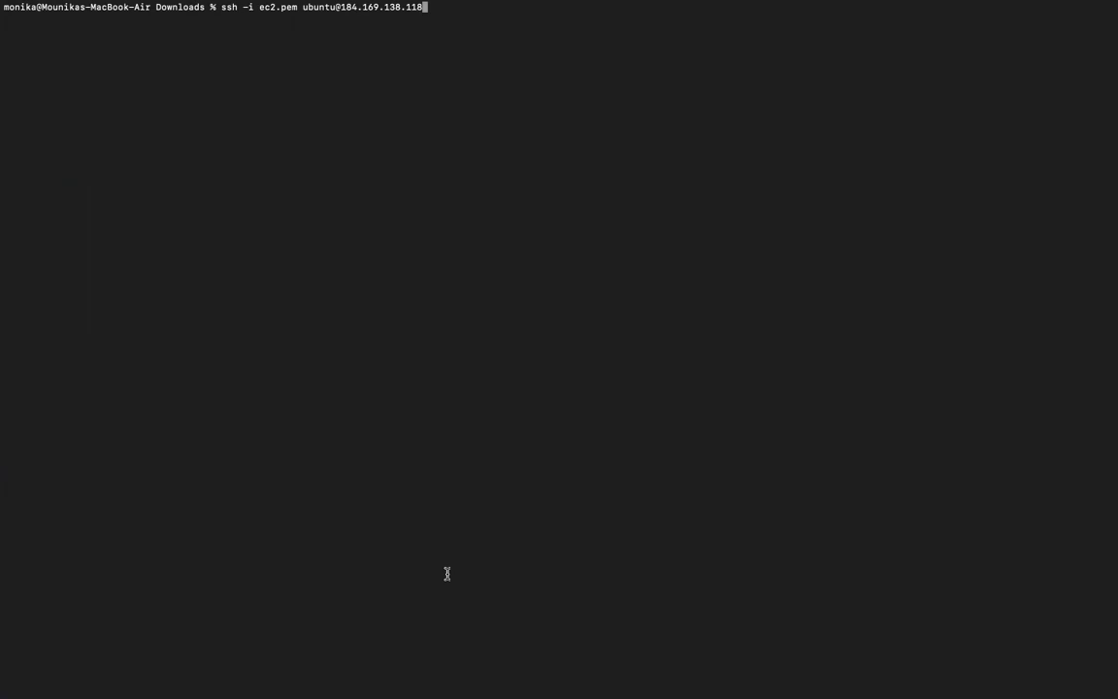
key("Return")
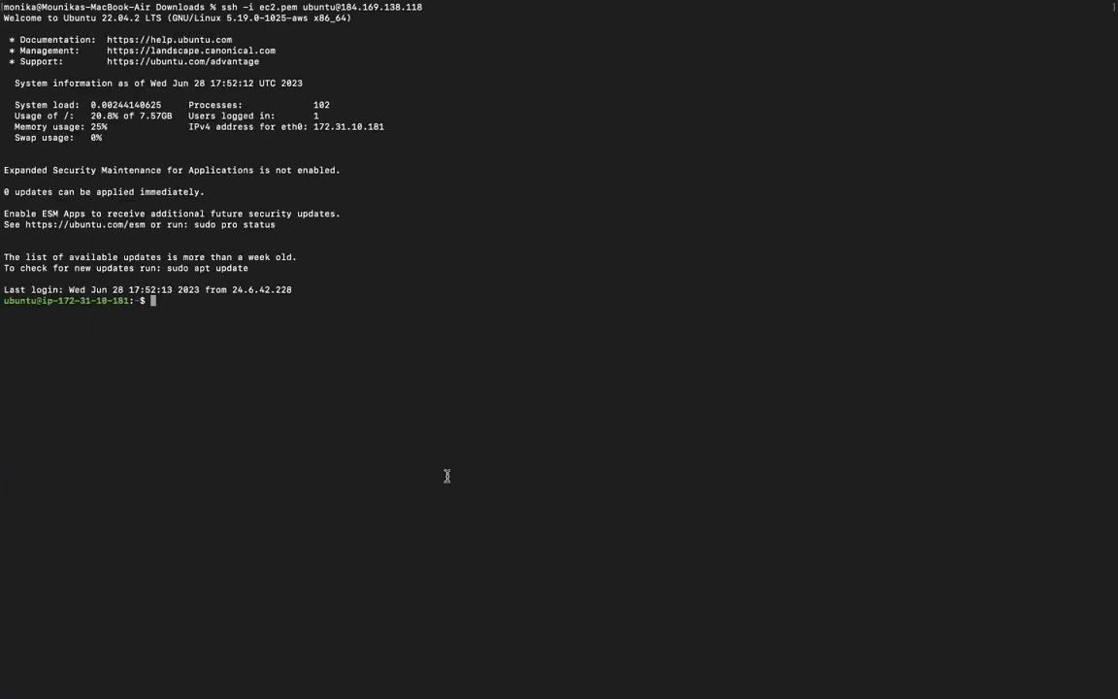
type("sudo su -")
key("Return")
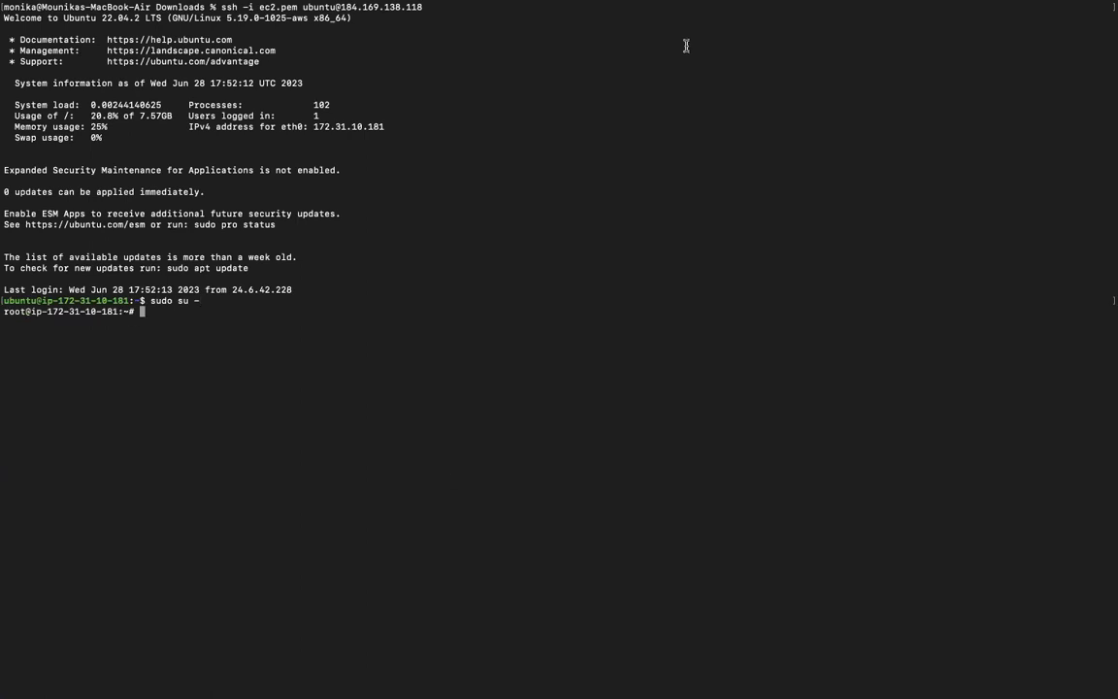